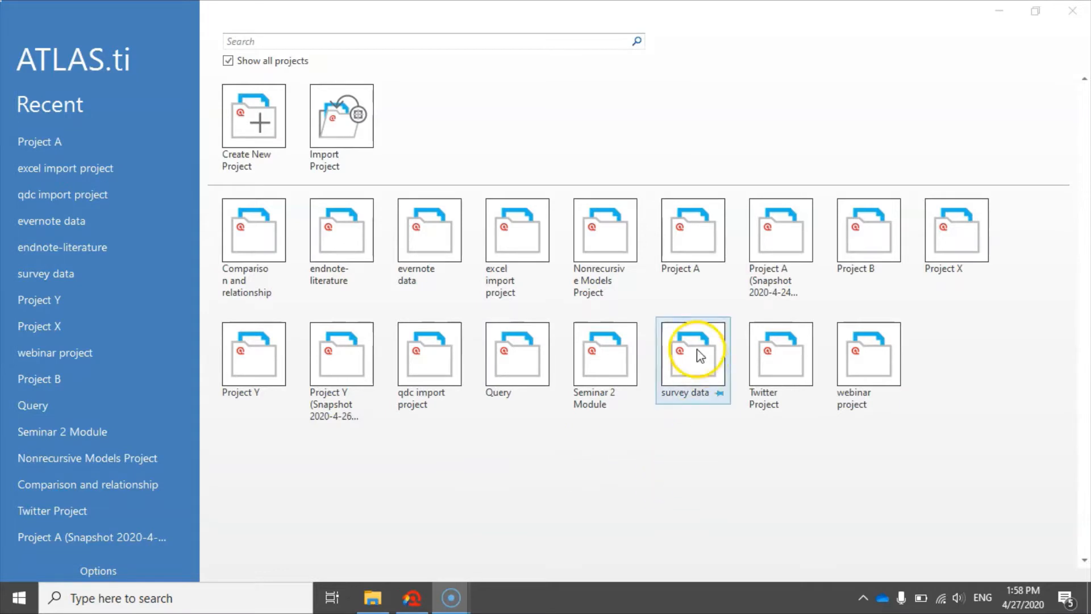
Open the existing project named Project A
left_click(698, 232)
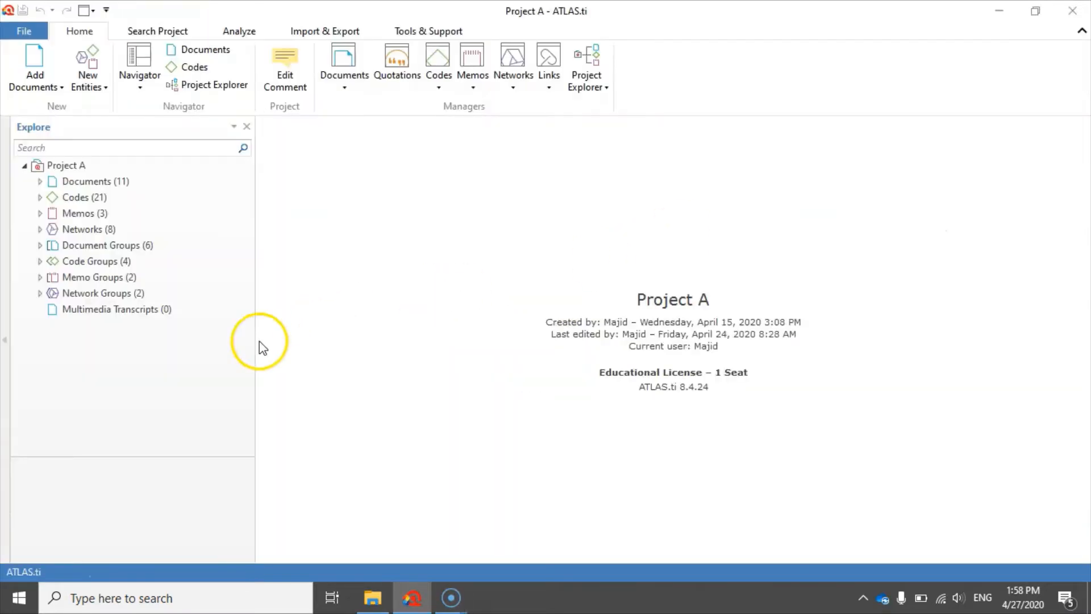
left_click(151, 360)
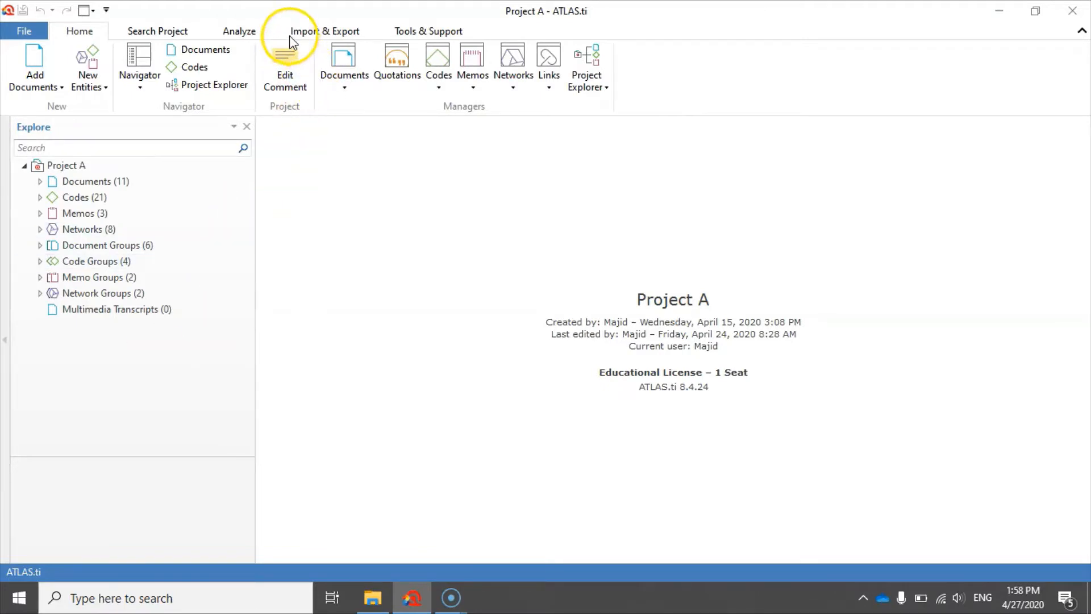
Export the project's statistical data to the Desktop as the Excel spreadsheet Project A and open it in Excel
left_click(338, 33)
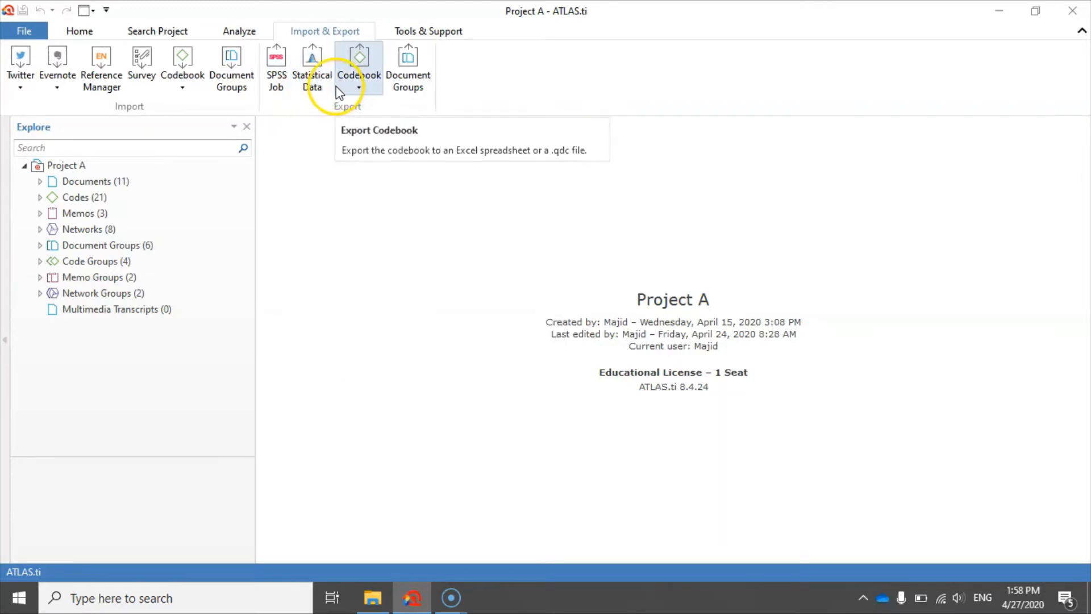
left_click(455, 91)
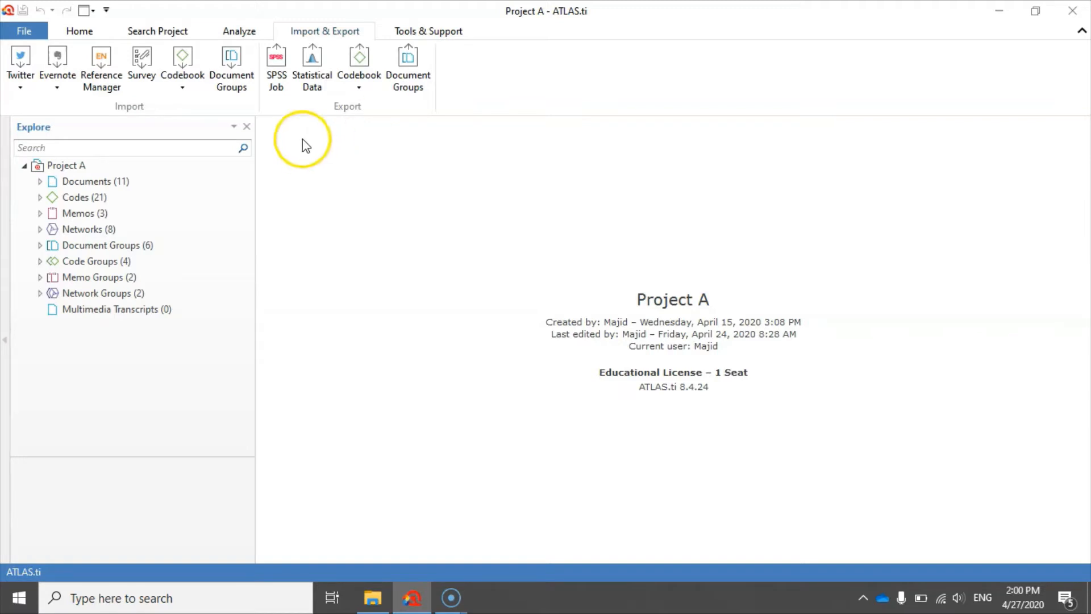
left_click(309, 56)
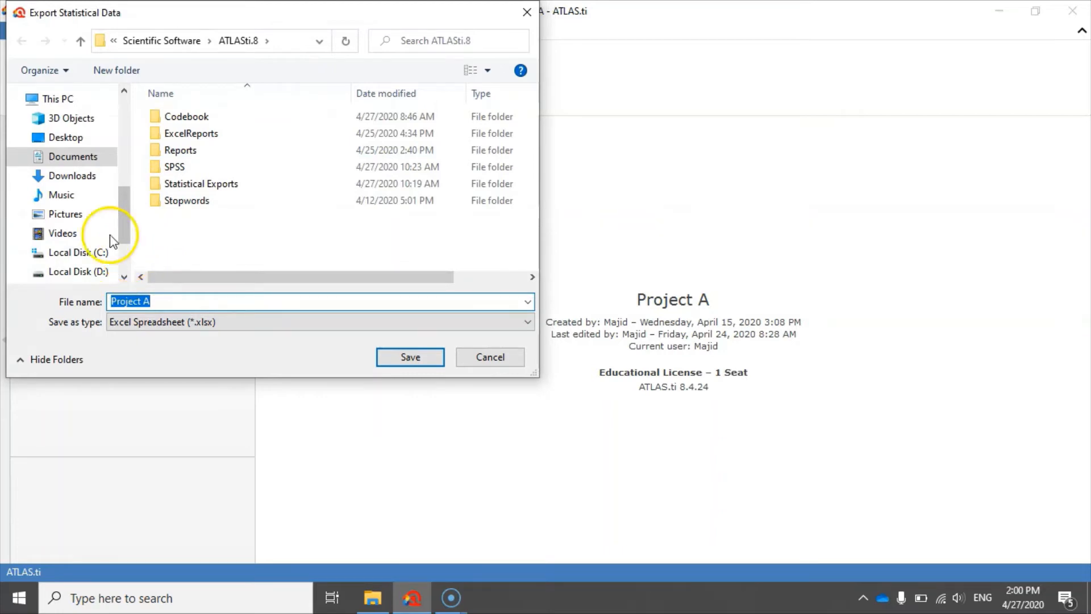
left_click(68, 137)
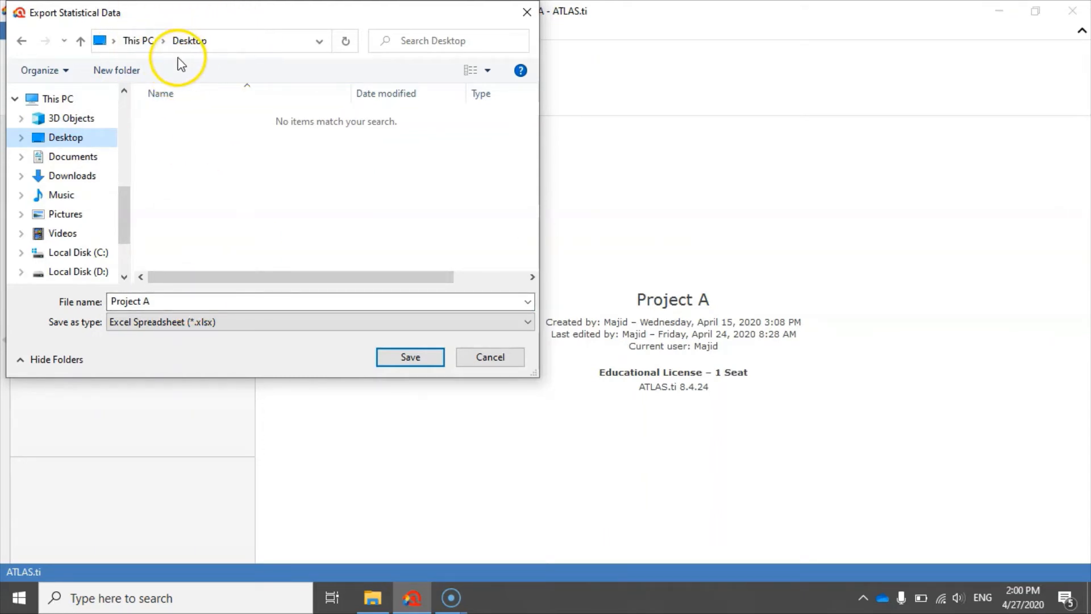
left_click(409, 359)
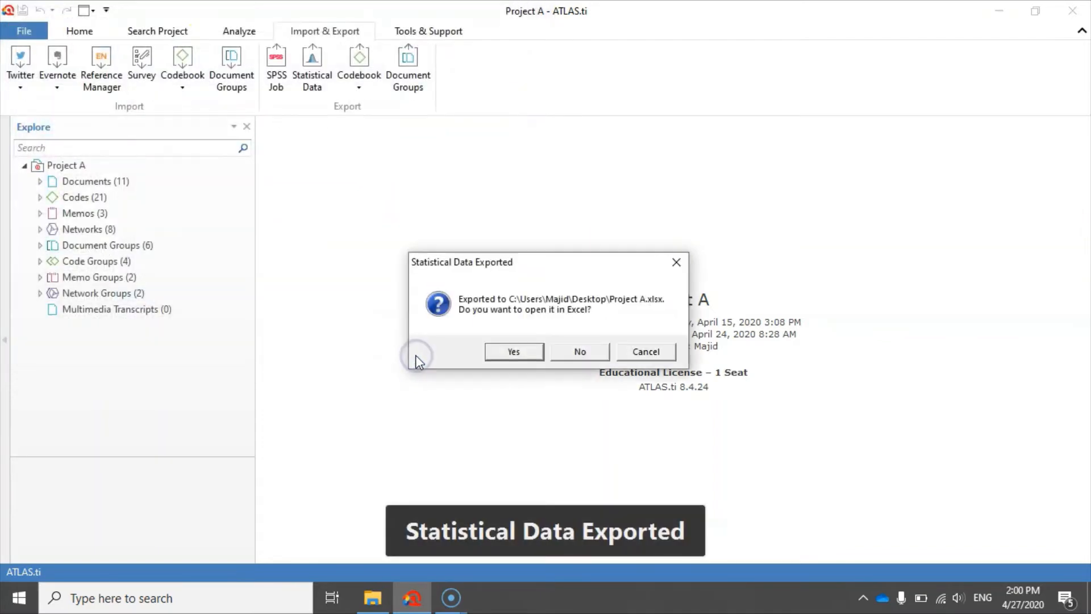
left_click(516, 351)
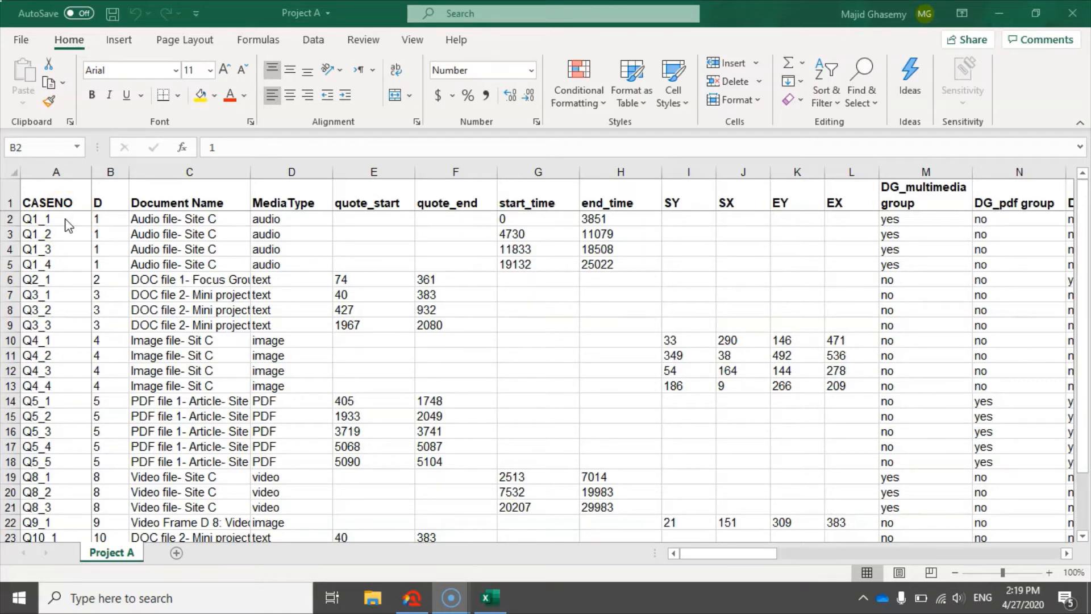
Examine the case numbers, document names and media types of the exported quotations, including the audio and text entries
left_click_drag(65, 220, 54, 505)
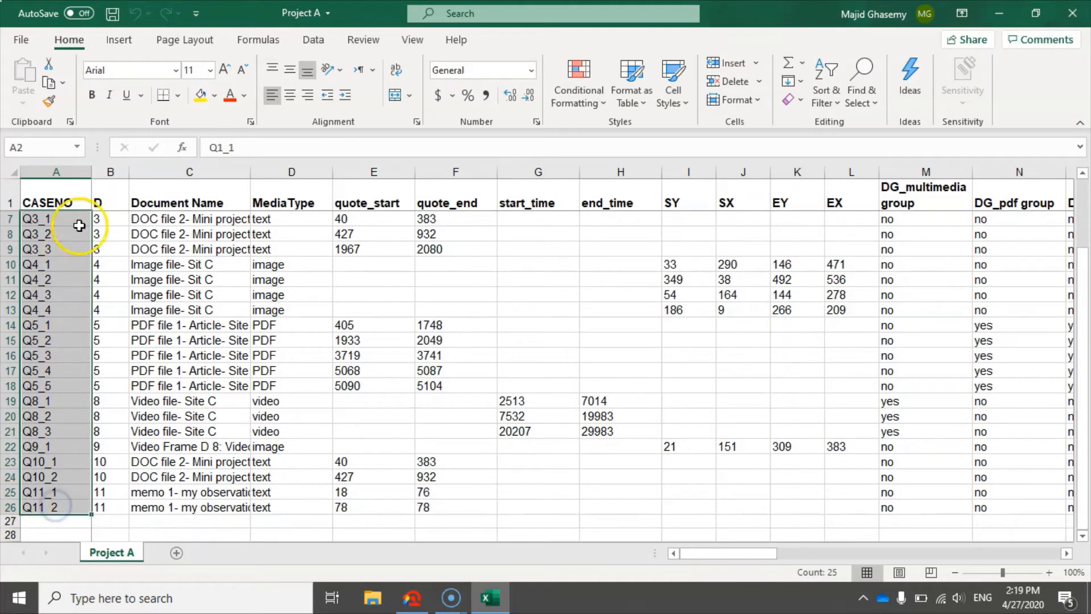
scroll(78, 222, "up", 2)
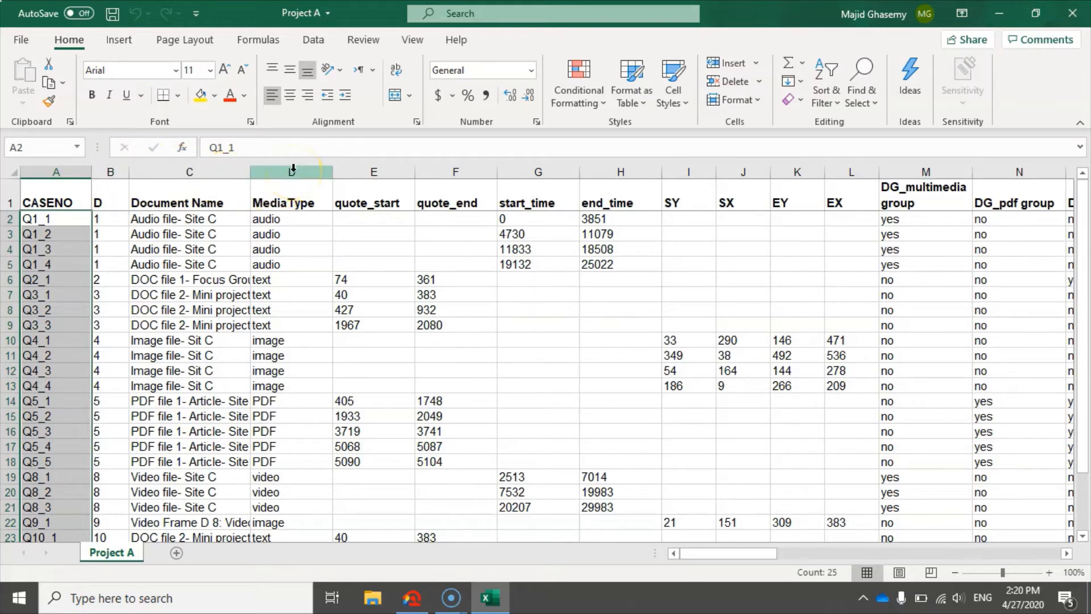
left_click(168, 219)
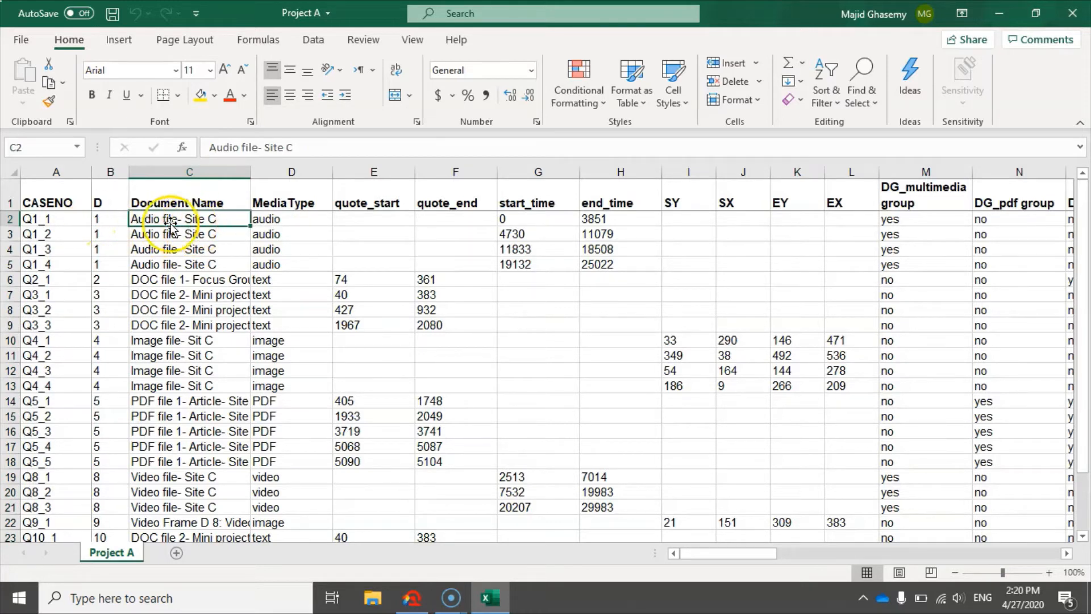
left_click(284, 222)
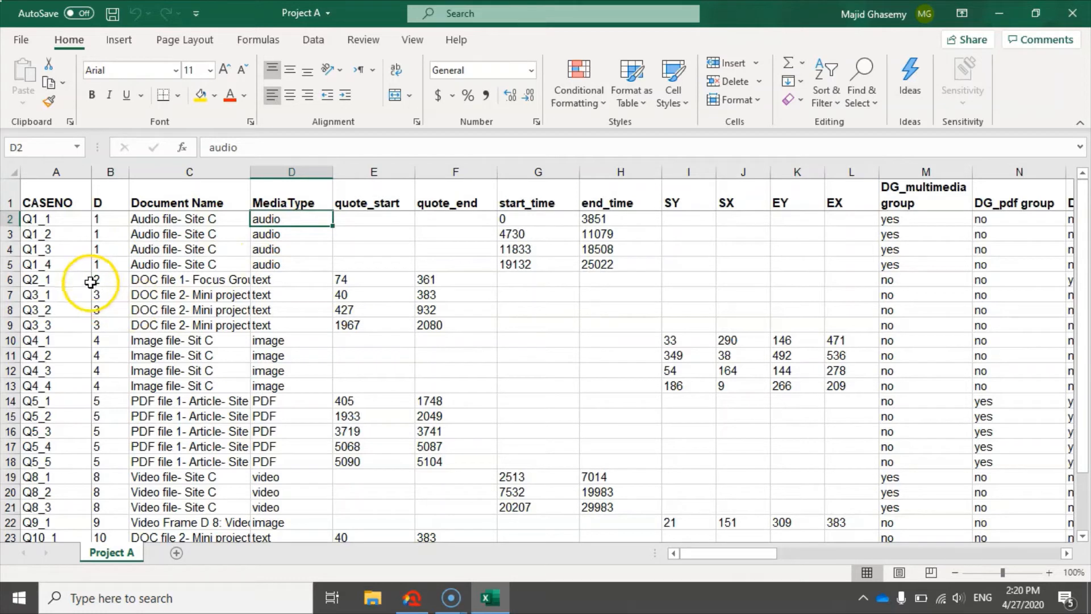
left_click(148, 280)
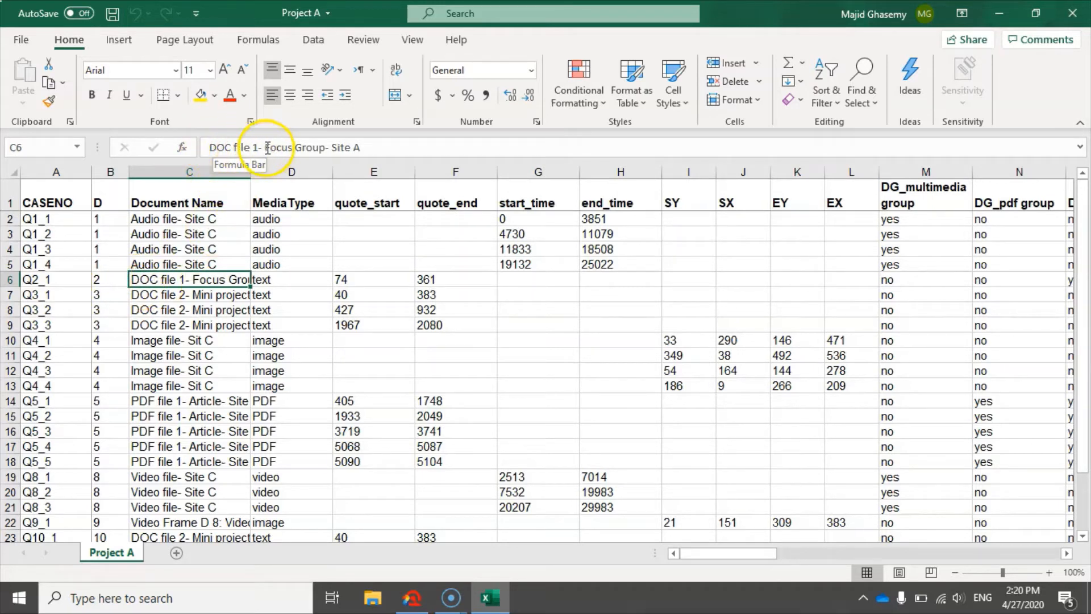
left_click(276, 283)
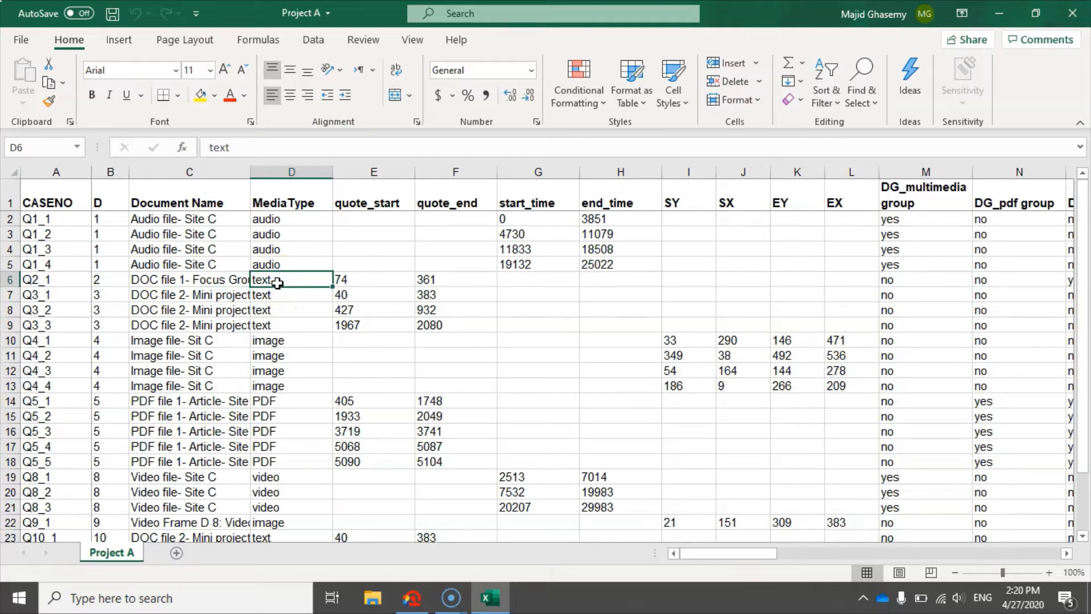
scroll(286, 454, "down", 4)
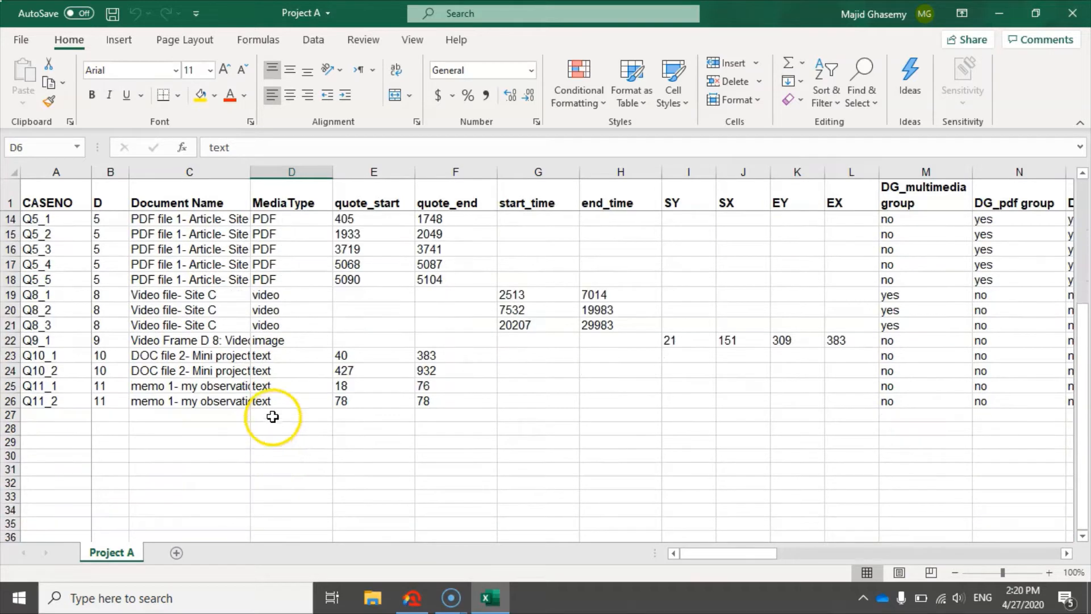
scroll(276, 415, "up", 4)
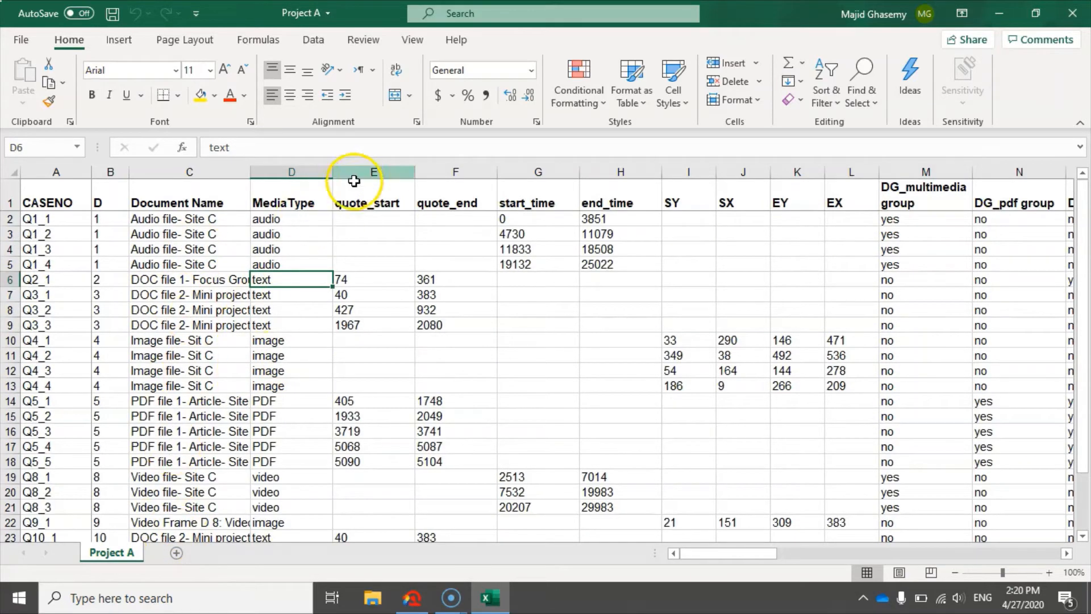
Examine the quotation position columns E to L, comparing audio start and end times, text positions and image coordinates
left_click_drag(381, 169, 835, 174)
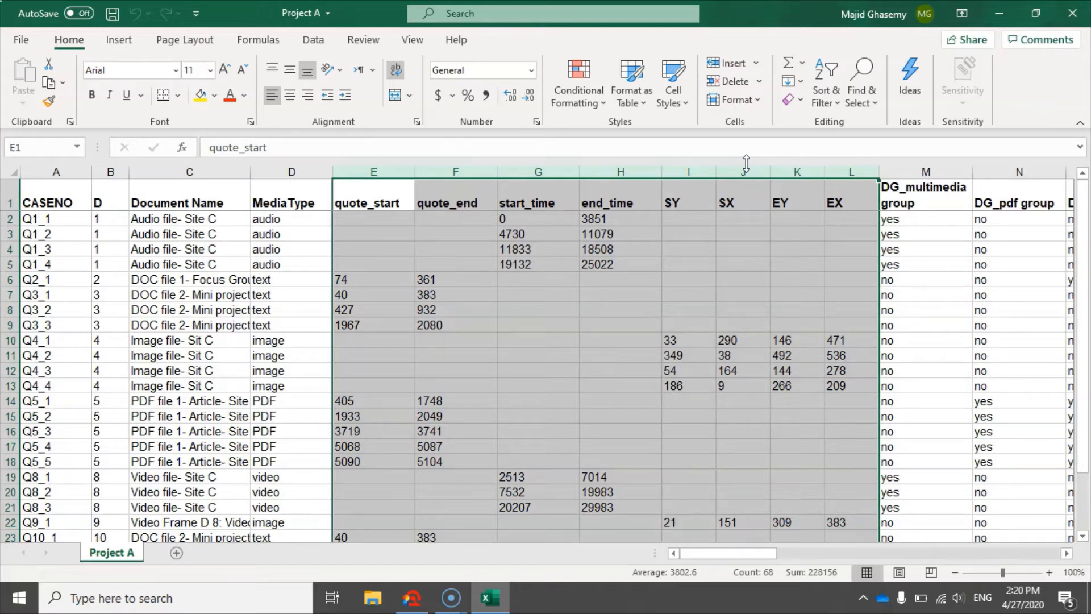
left_click(510, 235)
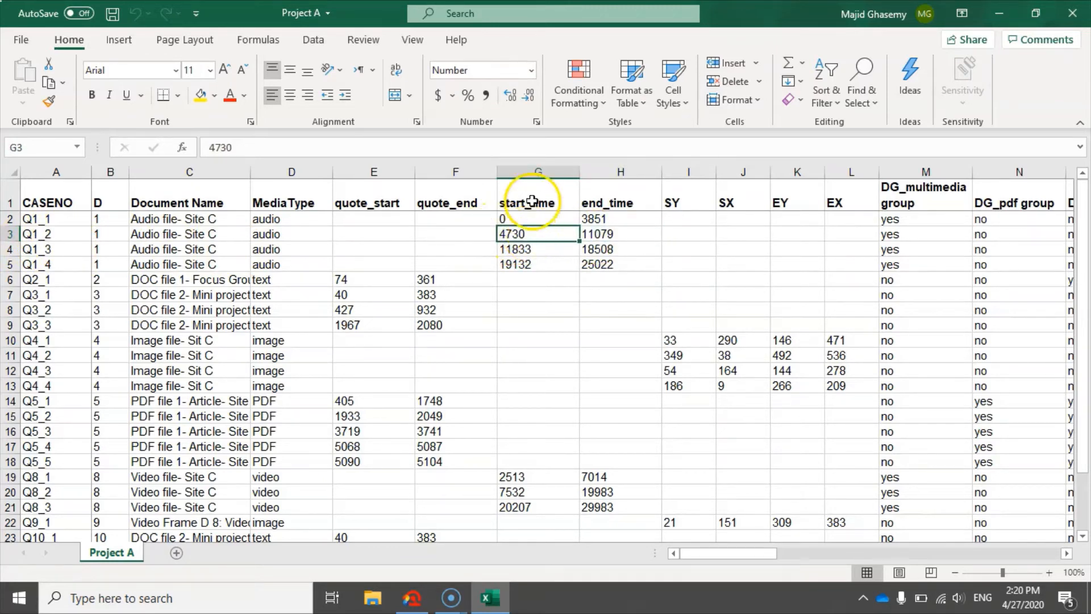
left_click(611, 235)
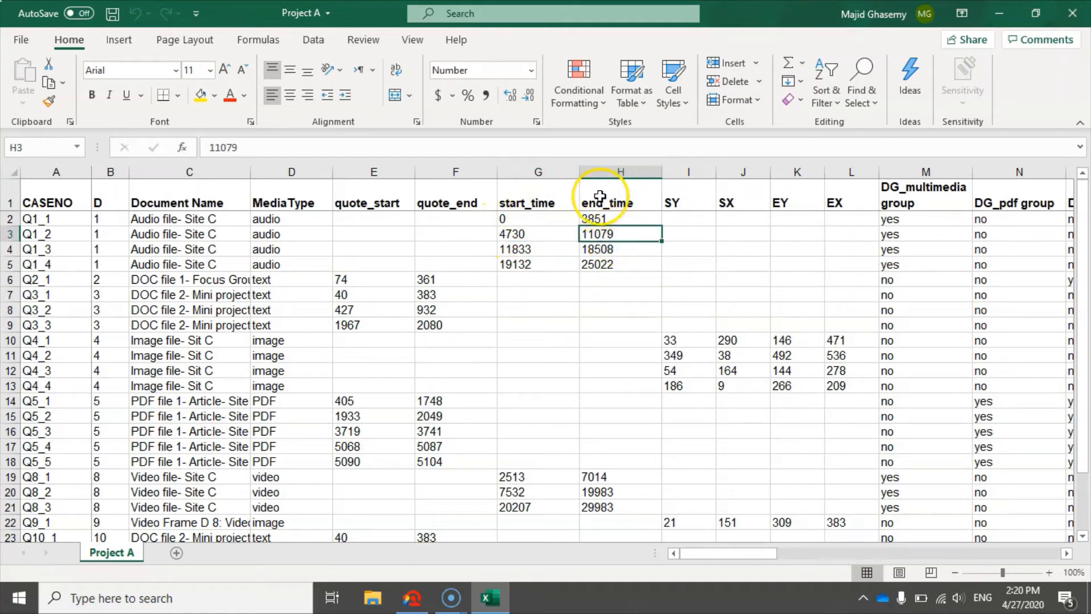
left_click(508, 235)
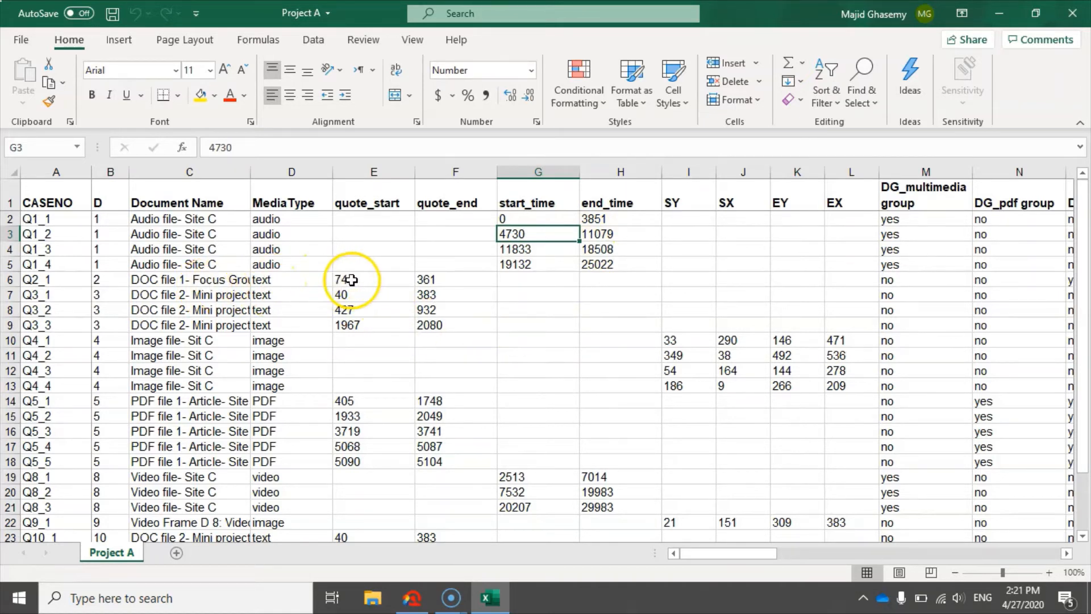
left_click_drag(352, 280, 432, 279)
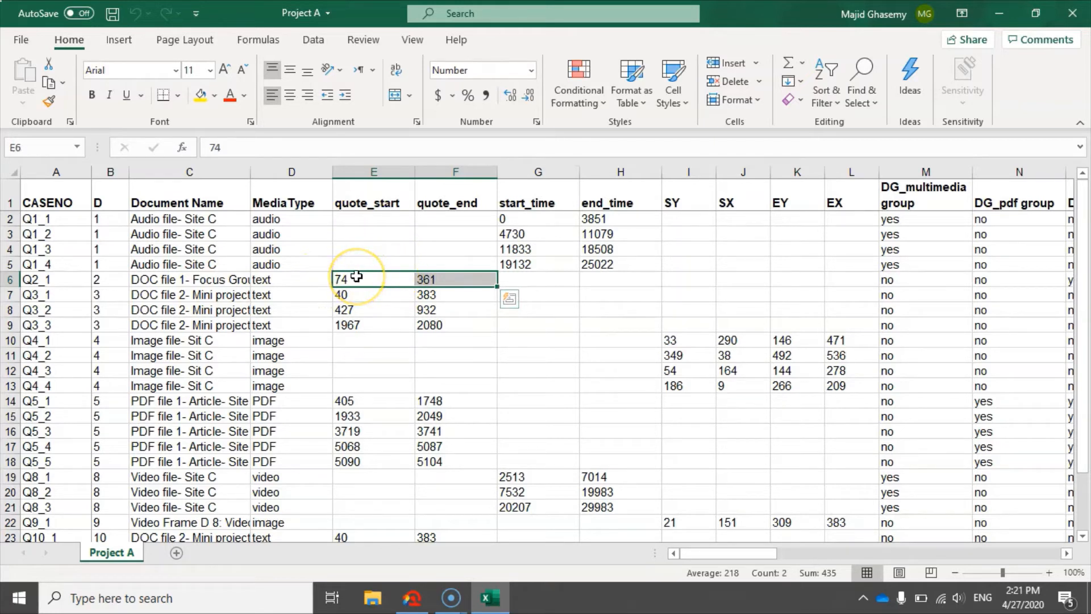
left_click(441, 279)
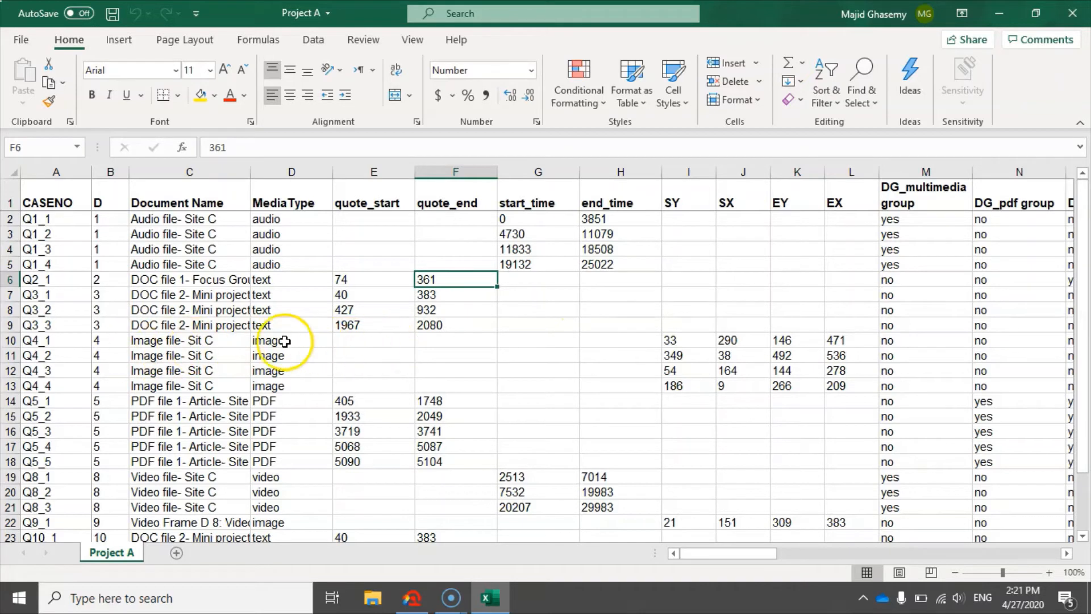
left_click_drag(83, 340, 73, 385)
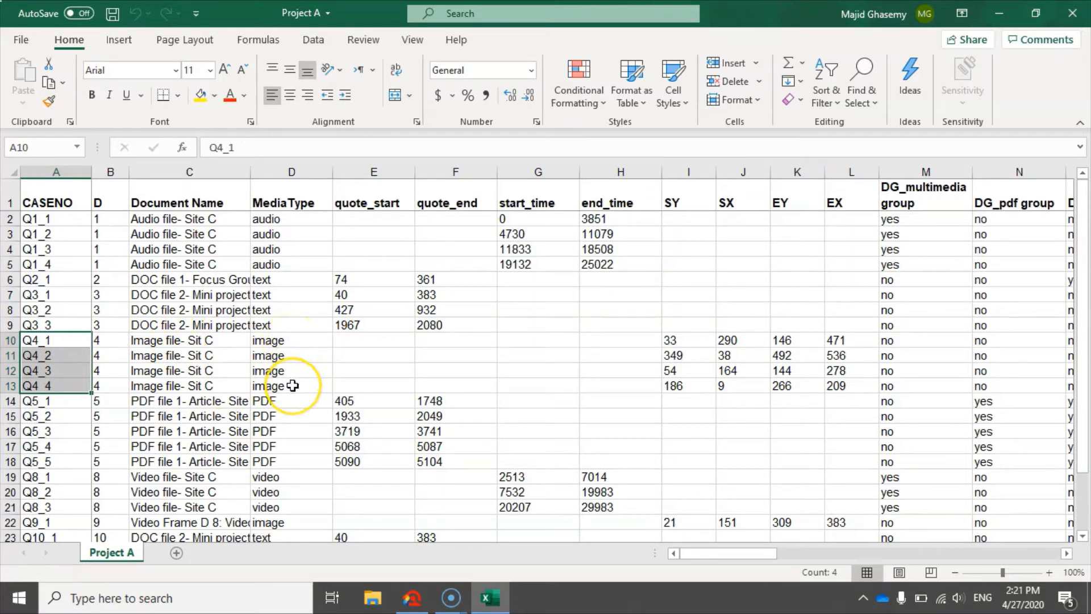
left_click_drag(671, 340, 833, 337)
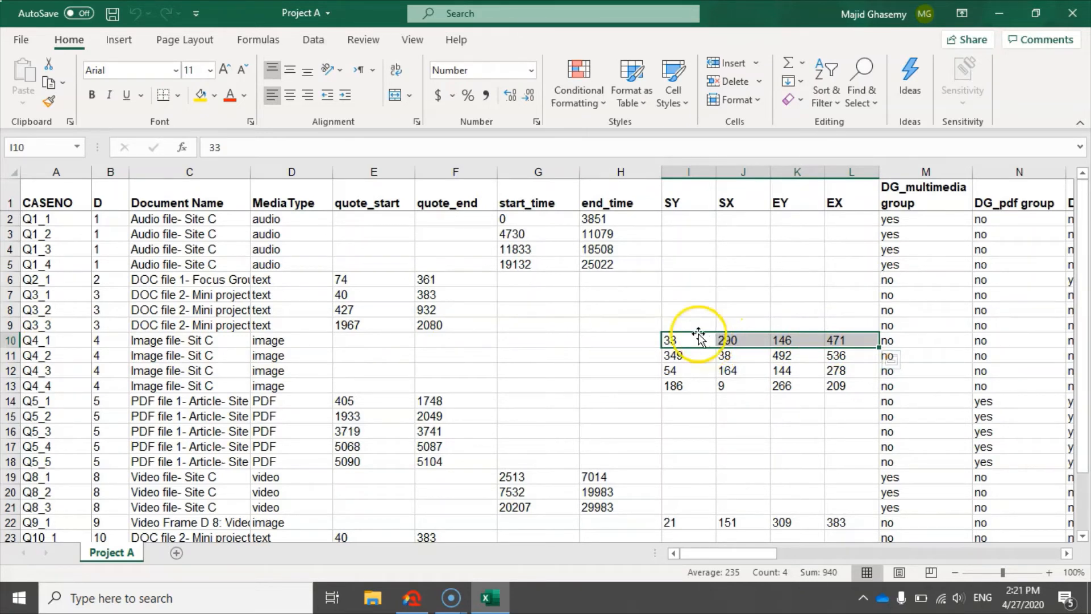
Inspect the document group columns from DG_multimedia group to DG_text group
left_click(1066, 554)
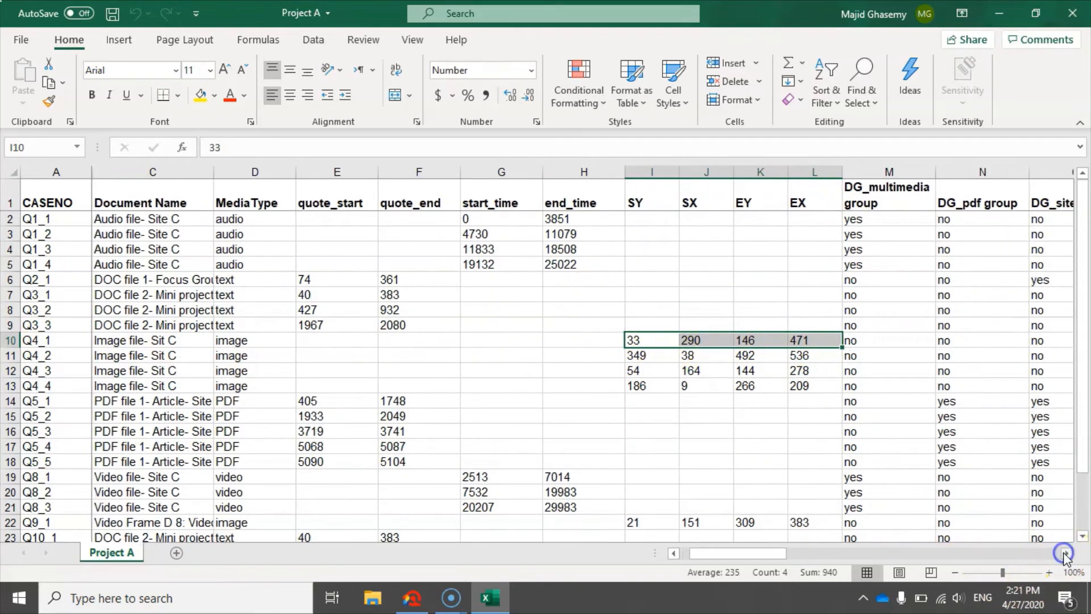
left_click_drag(1065, 554, 1064, 554)
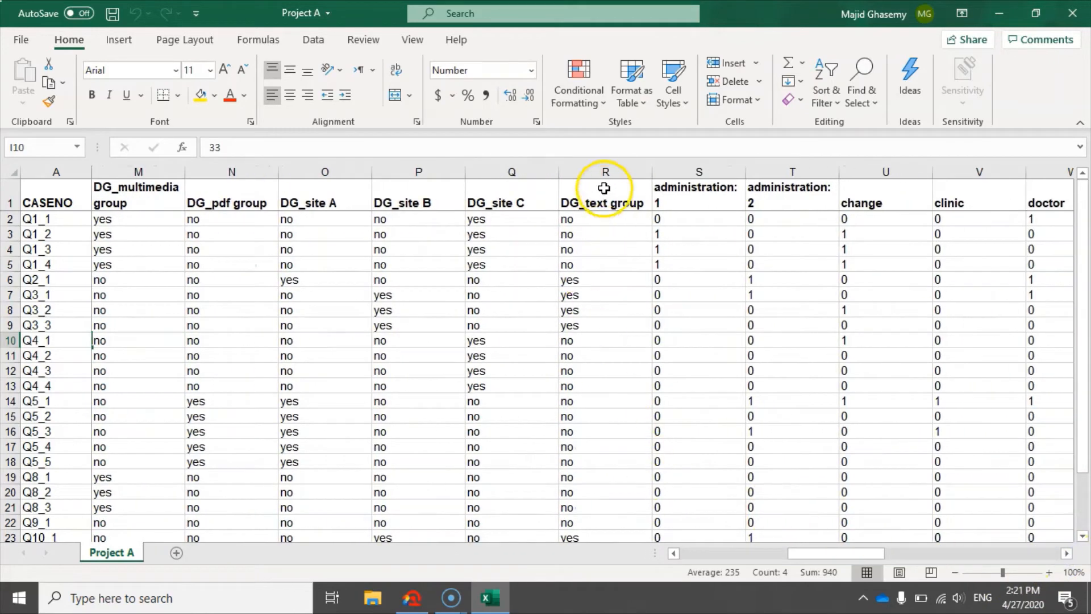
left_click_drag(602, 171, 154, 177)
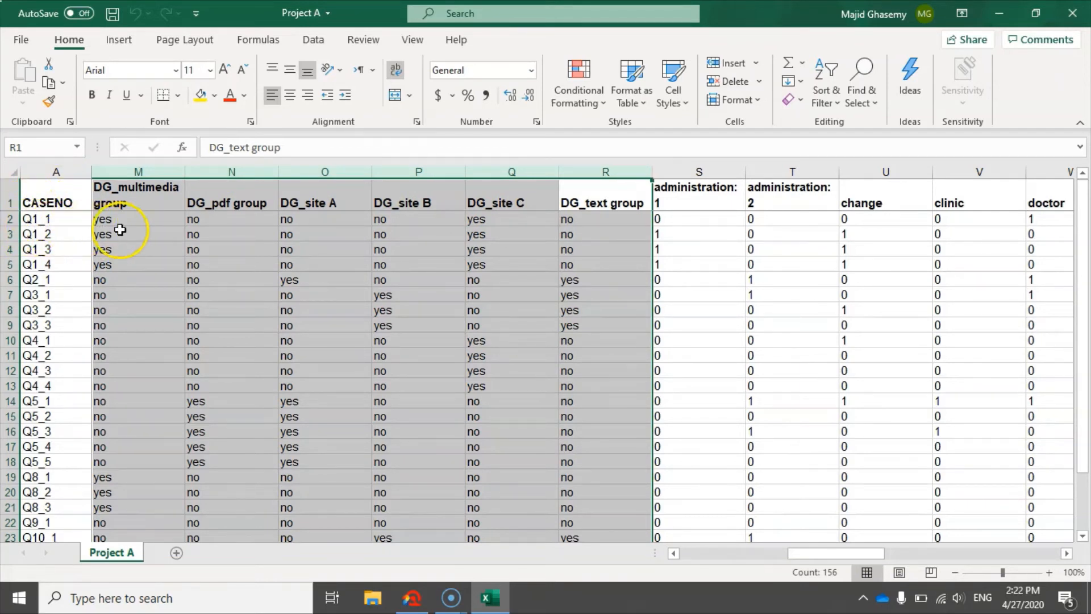
Fill the "yes" cells of case Q1_1 under DG_multimedia group and DG_site C with yellow
left_click(142, 218)
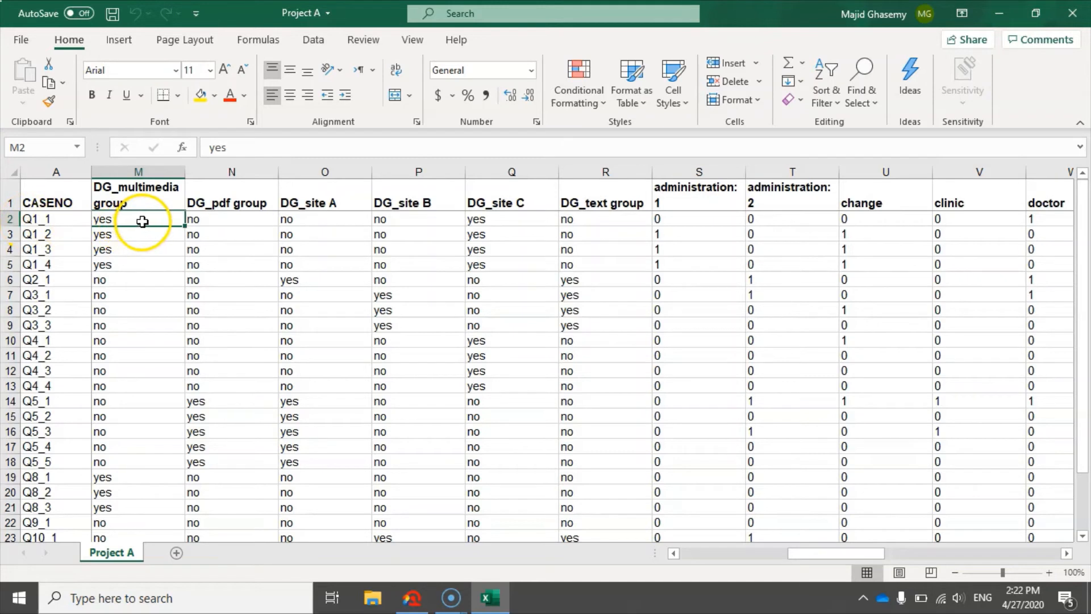
left_click(215, 95)
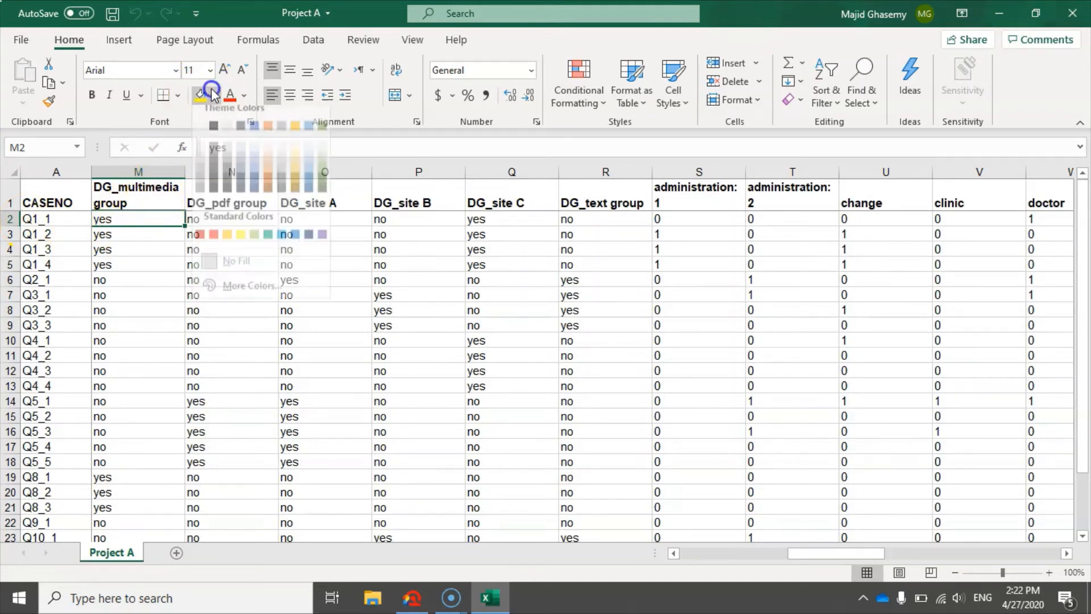
left_click(202, 95)
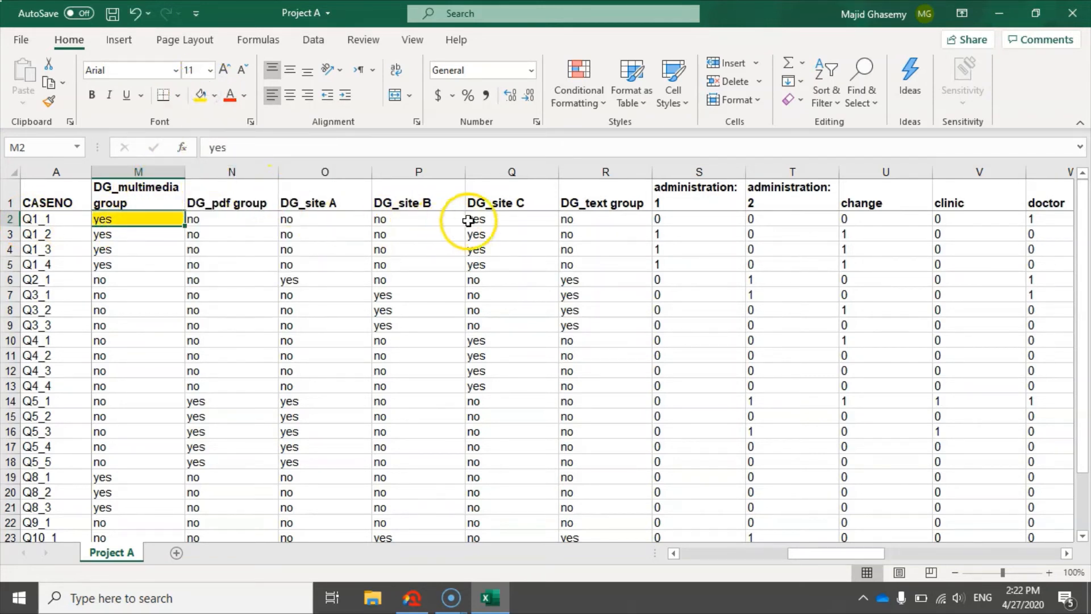
left_click(478, 218)
left_click(203, 98)
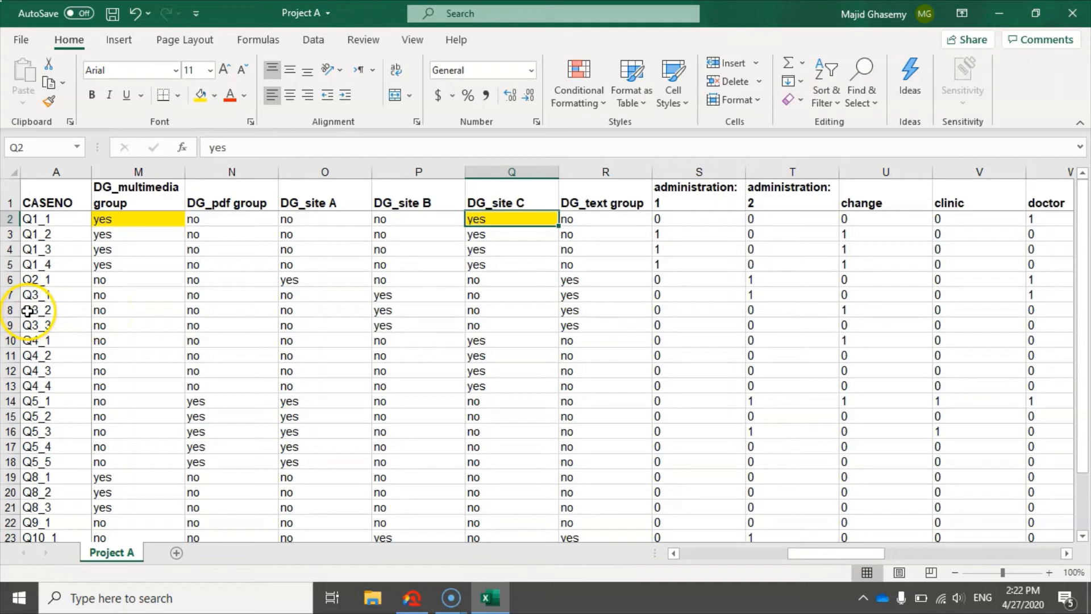
Fill the "yes" cells of case Q3_2 under DG_site B and DG_text group with yellow
left_click_drag(101, 311, 580, 314)
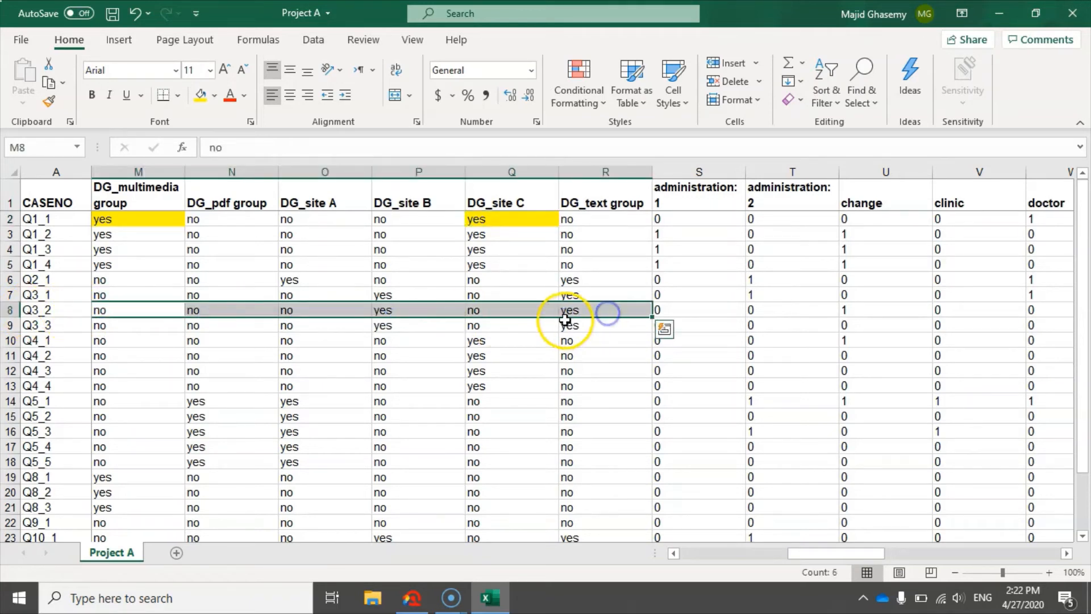
left_click(579, 313)
left_click(414, 313, "ctrl")
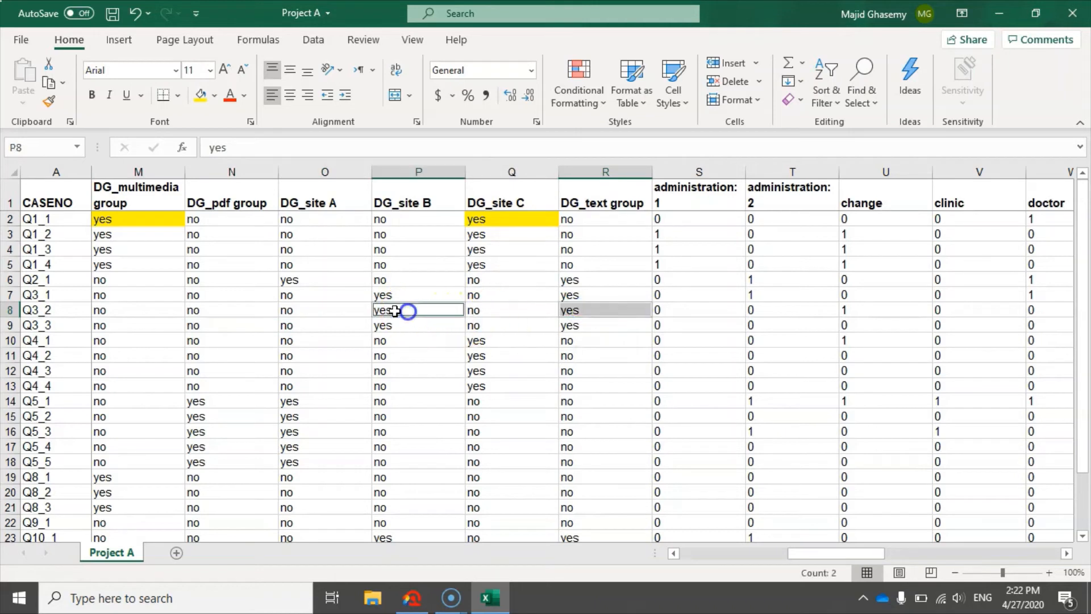
left_click(200, 95)
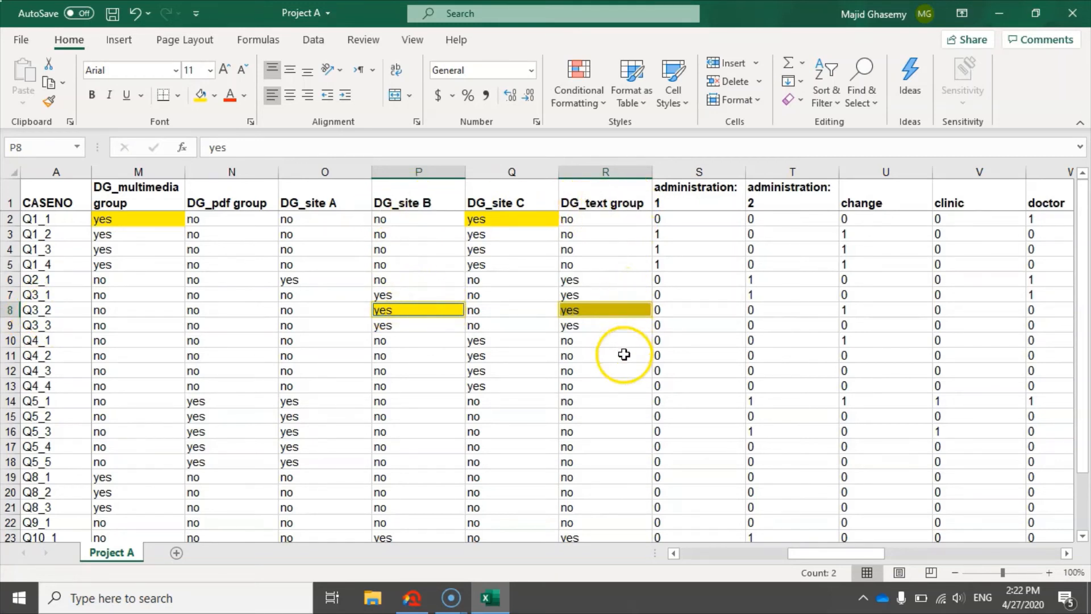
Fill the "1" cells of cases Q1_2 to Q1_4 under administration: 1 with yellow
left_click(1066, 553)
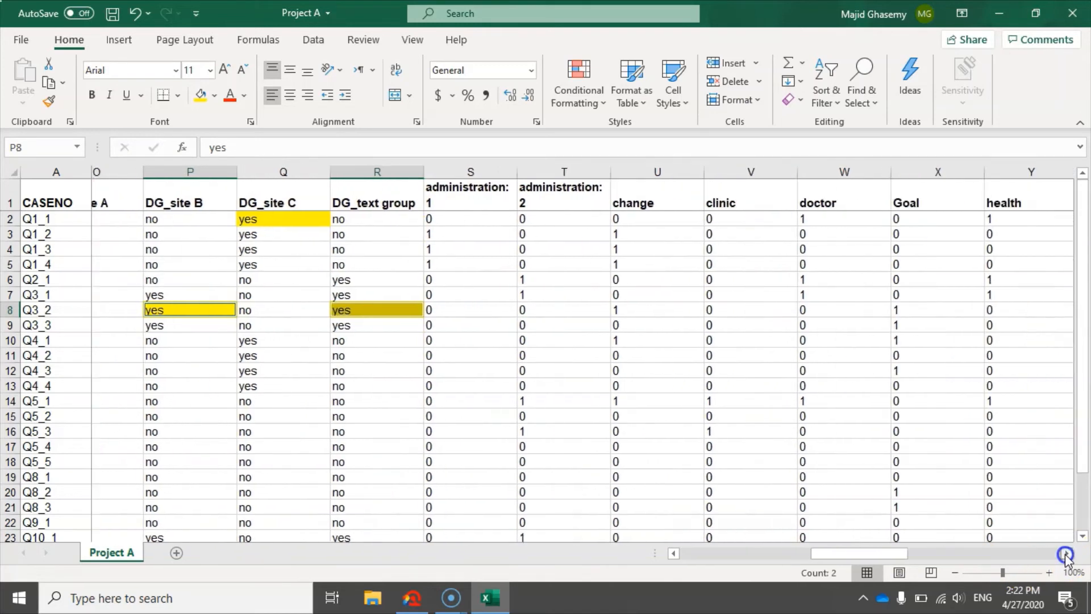
left_click(1067, 554)
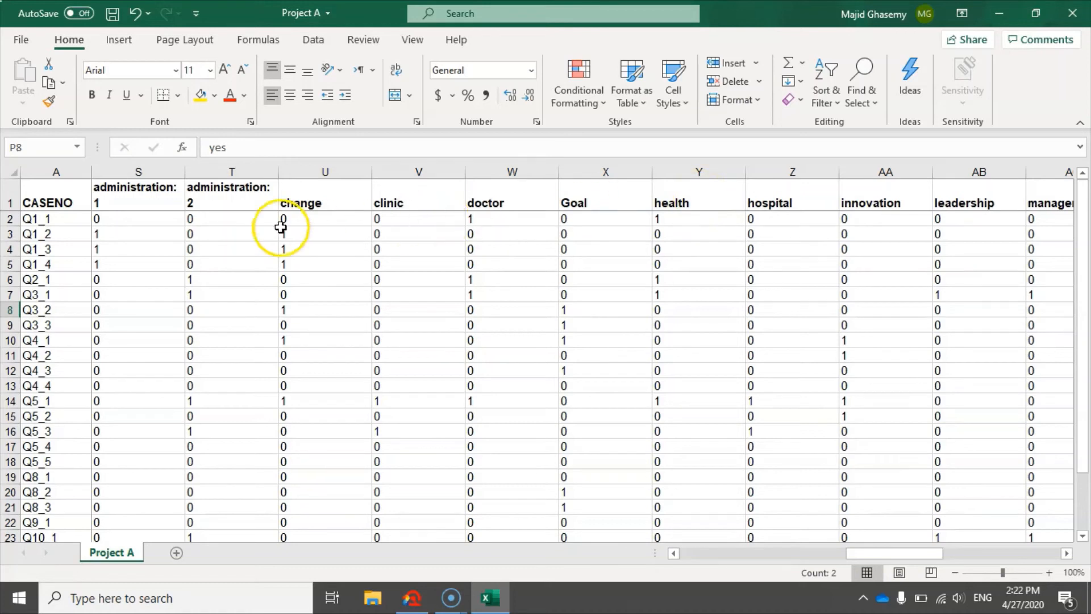
left_click(117, 221)
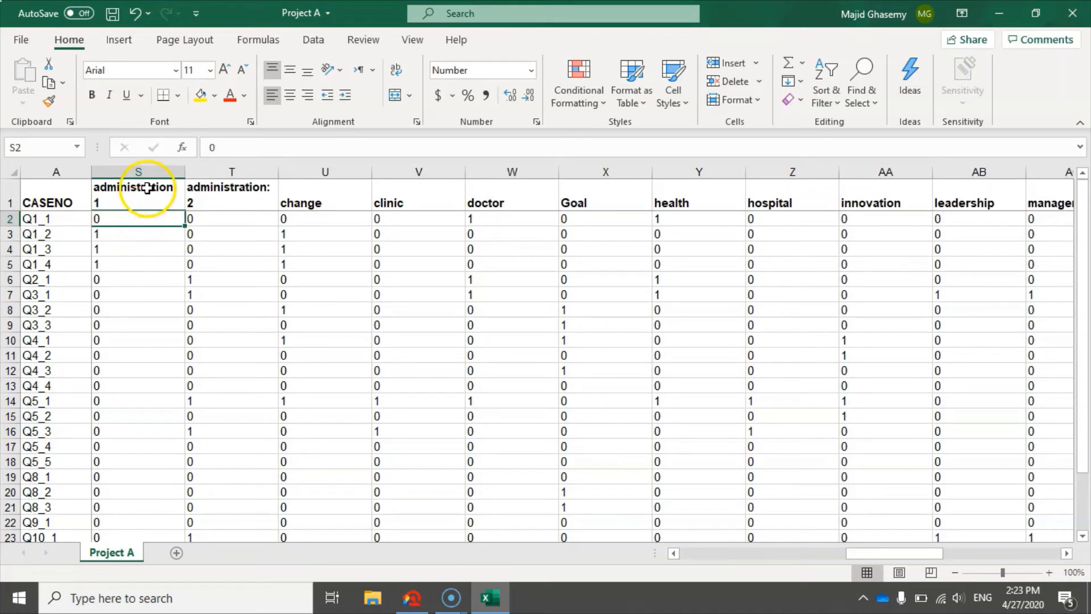
left_click(150, 232)
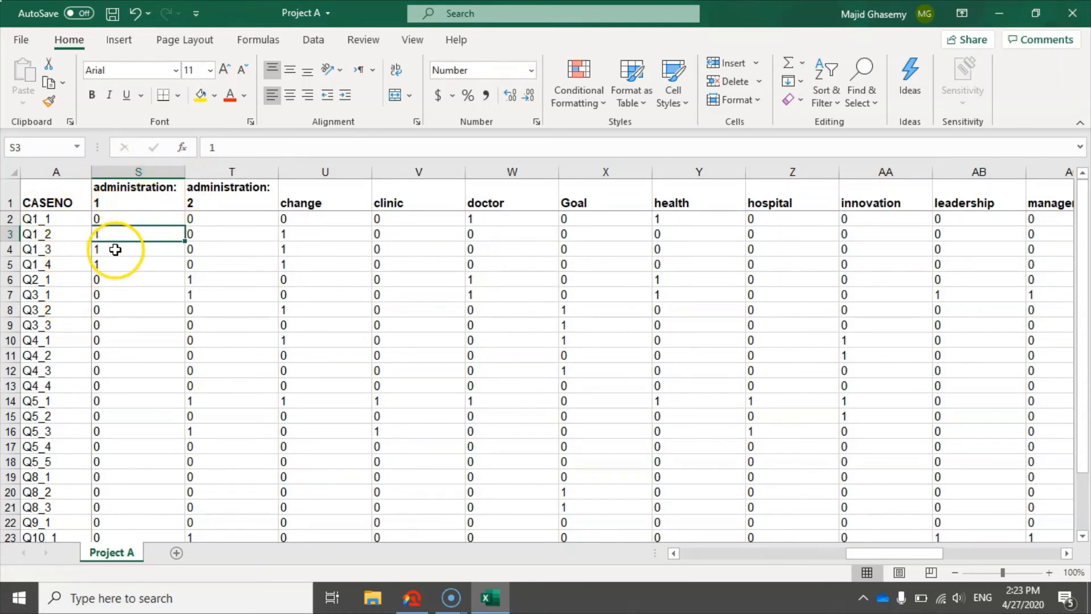
left_click_drag(114, 233, 112, 265)
left_click(200, 94)
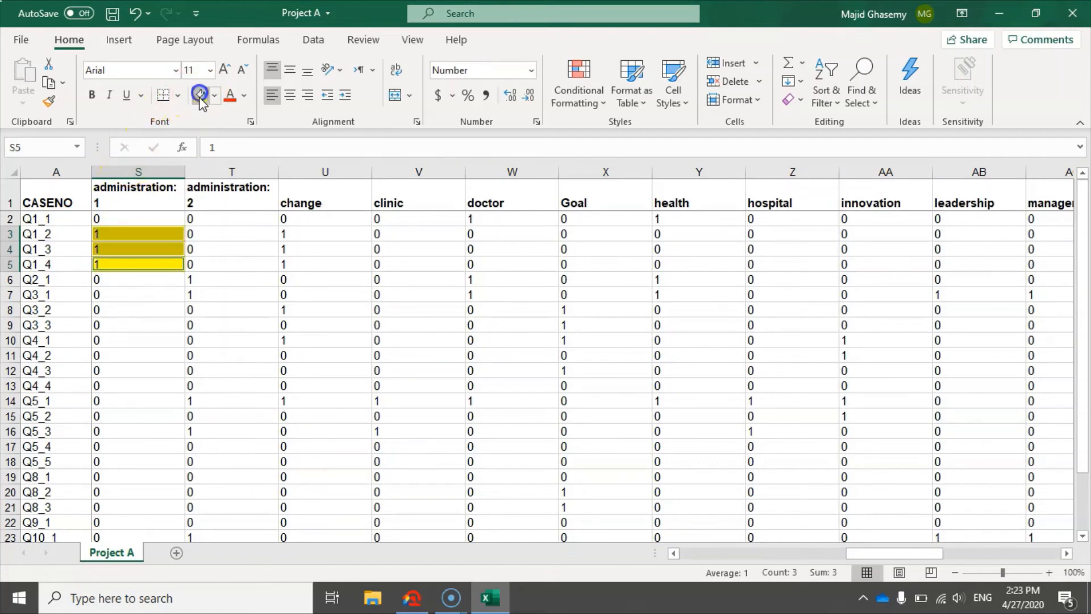
Fill case Q1_1's row with yellow across all code columns, from administration: 1 to Theoretical foundations
scroll(153, 355, "down", 2)
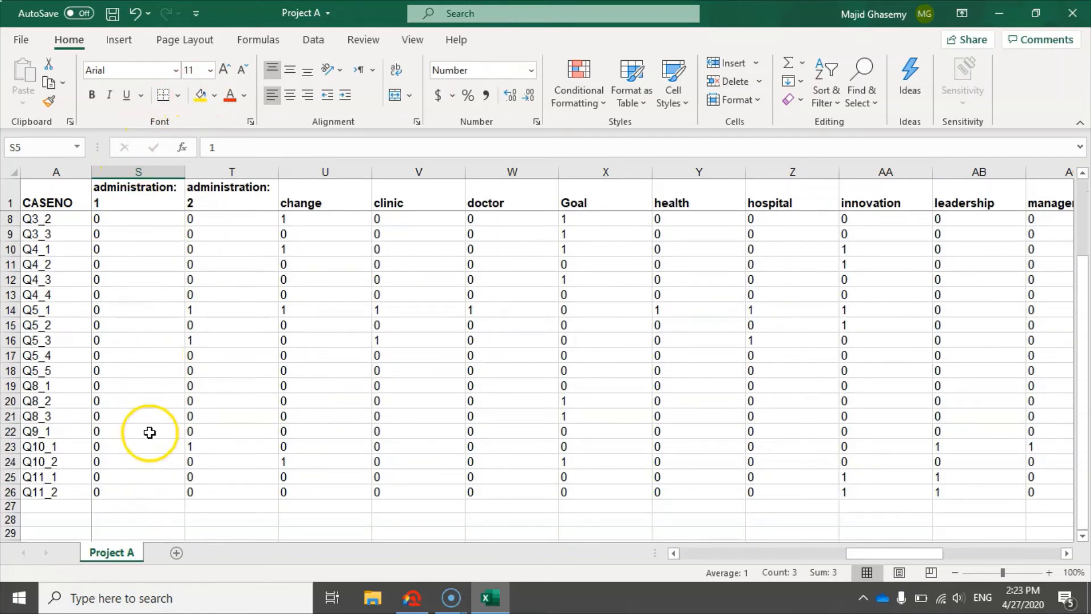
scroll(149, 433, "up", 2)
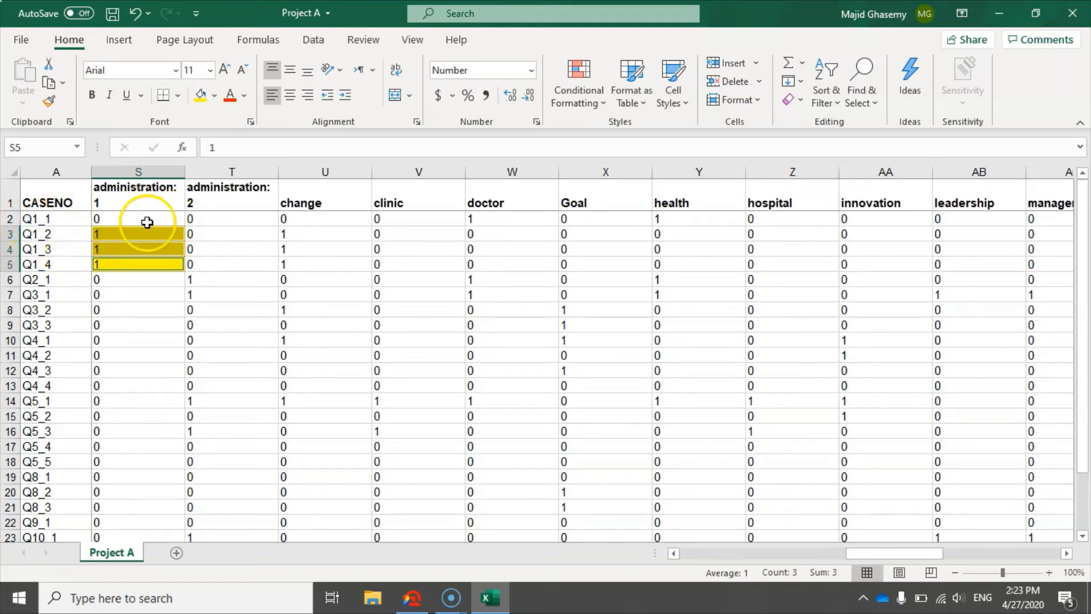
left_click_drag(113, 218, 592, 218)
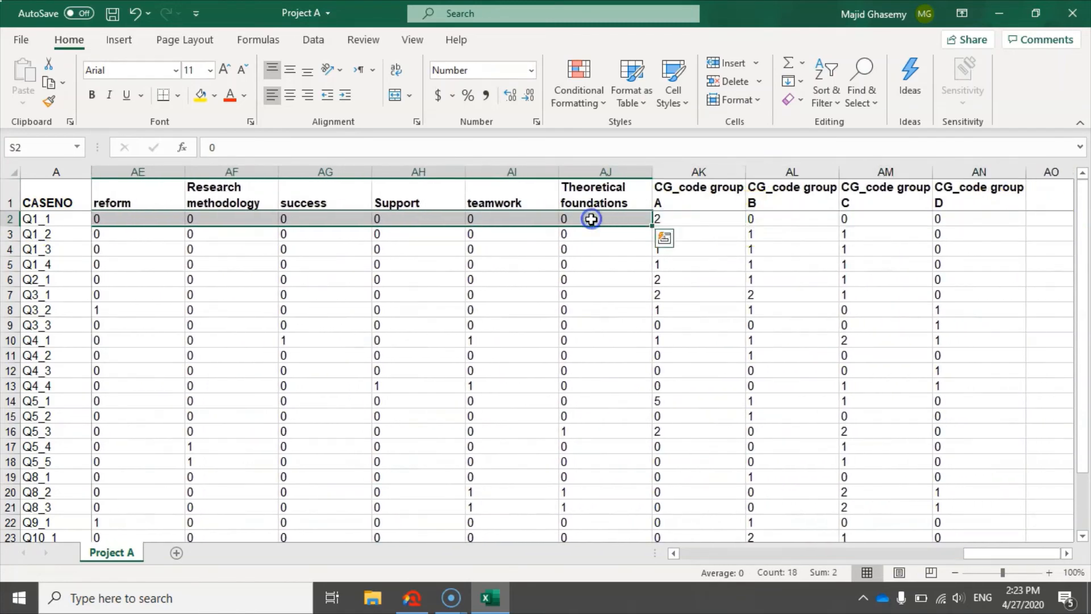
left_click(201, 96)
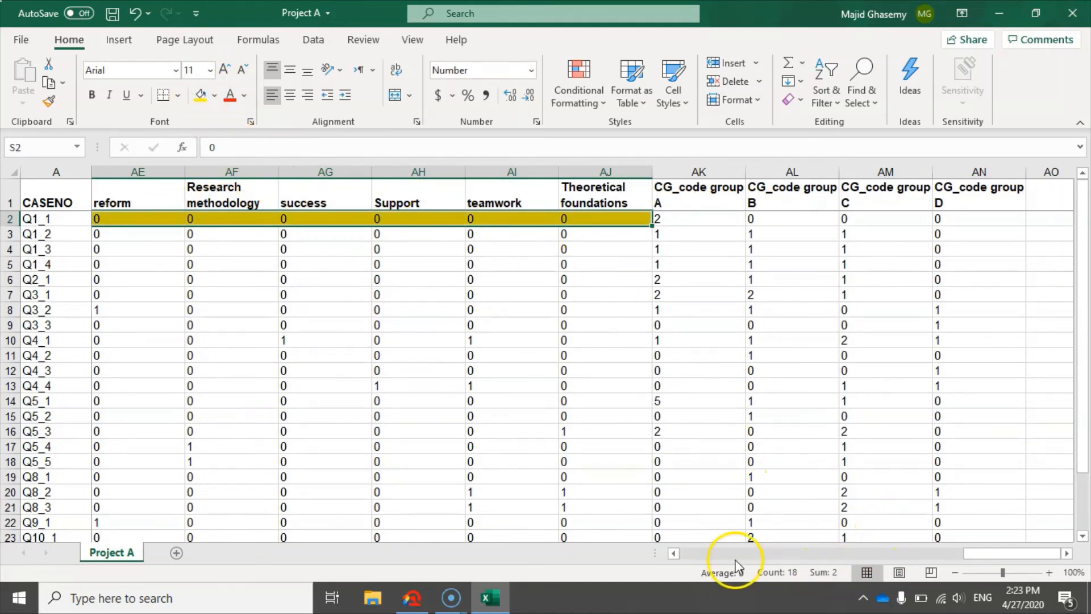
Recolor the "1" cells of case Q1_1 under doctor and health with orange
left_click(674, 553)
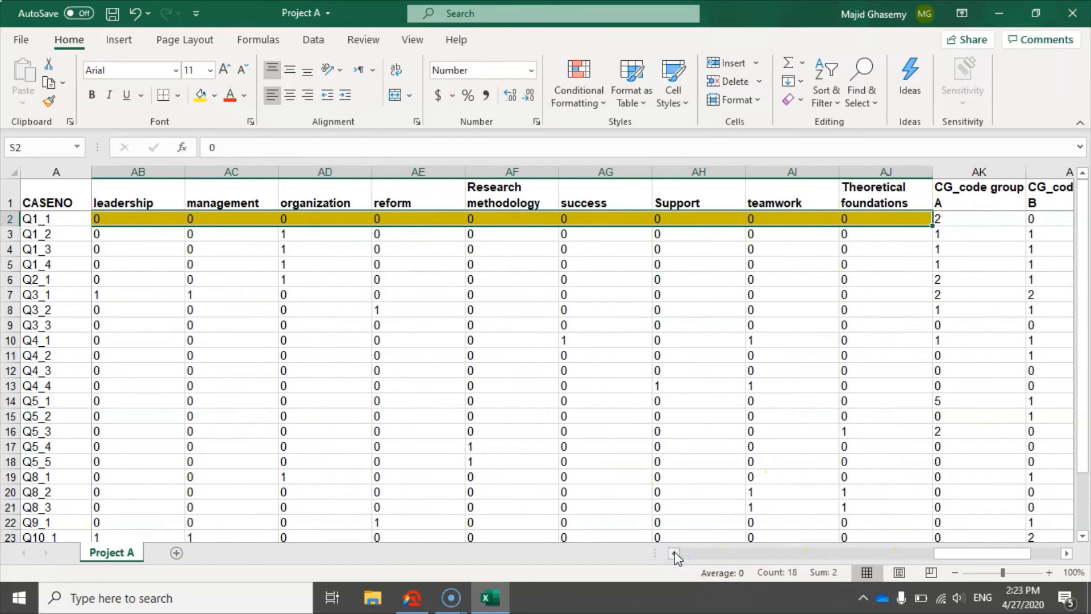
left_click_drag(674, 553, 674, 553)
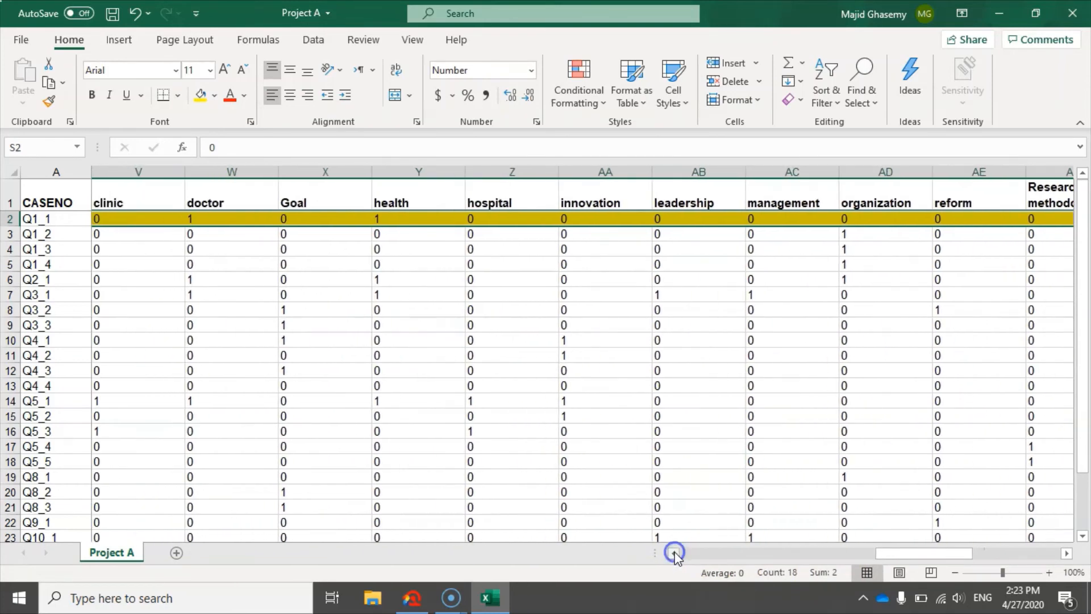
left_click(407, 218)
left_click(212, 217, "ctrl")
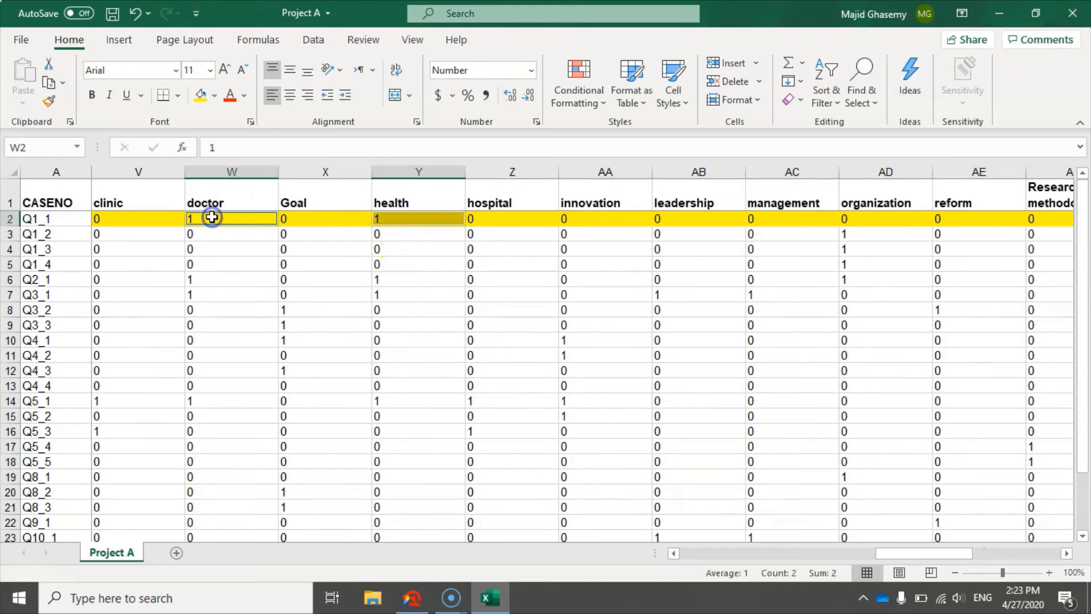
left_click(214, 96)
left_click(231, 244)
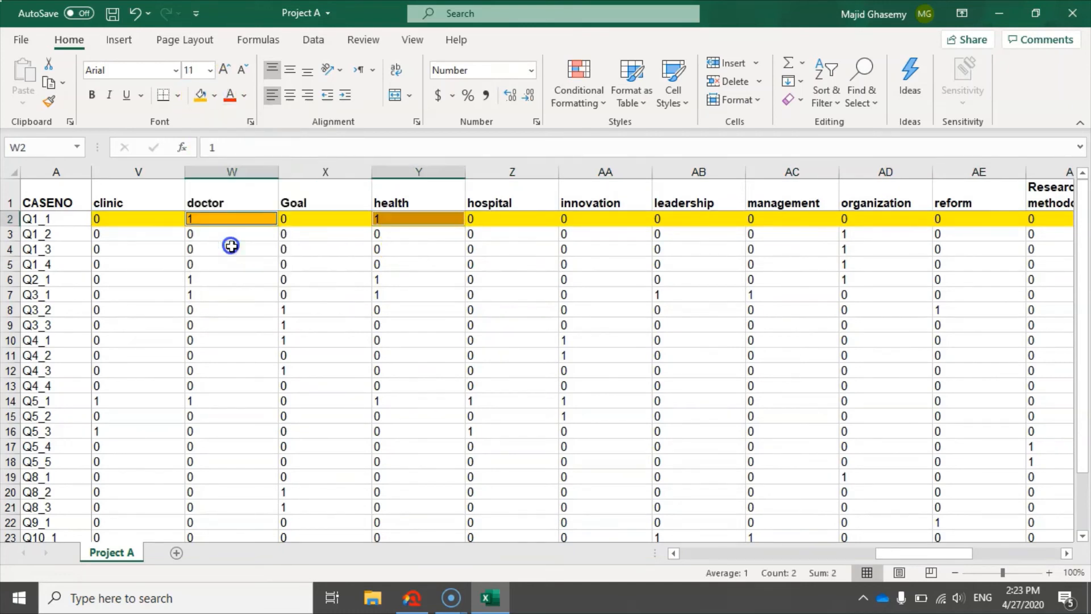
left_click(390, 295)
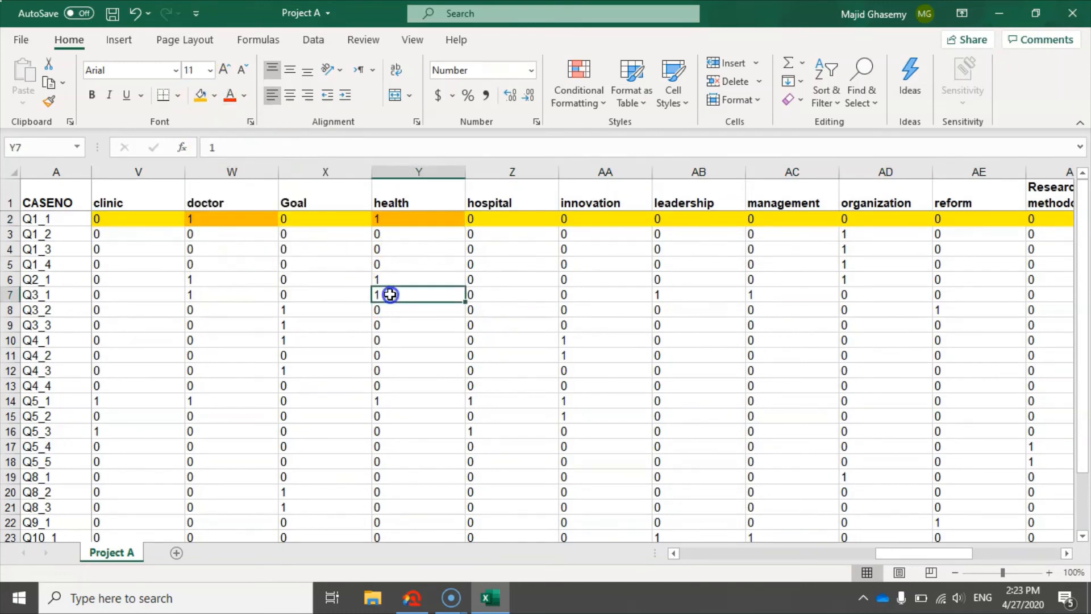
Examine the individual code columns from administration: 1 to Theoretical foundations and the CG_code group A to D columns
left_click(680, 554)
left_click(680, 555)
left_click(680, 554)
left_click_drag(765, 552, 900, 535)
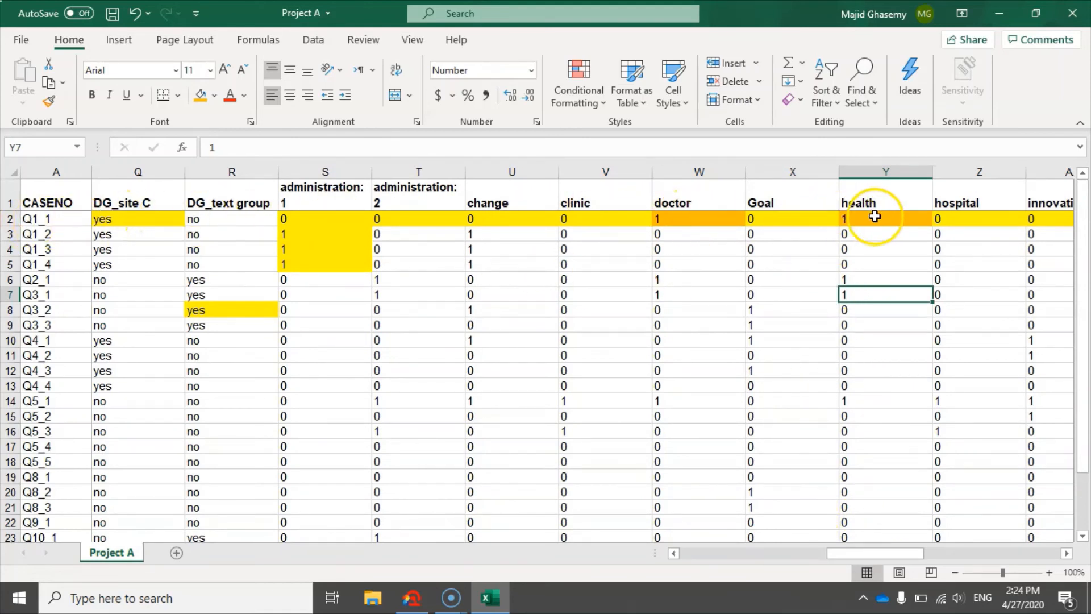
left_click(1066, 552)
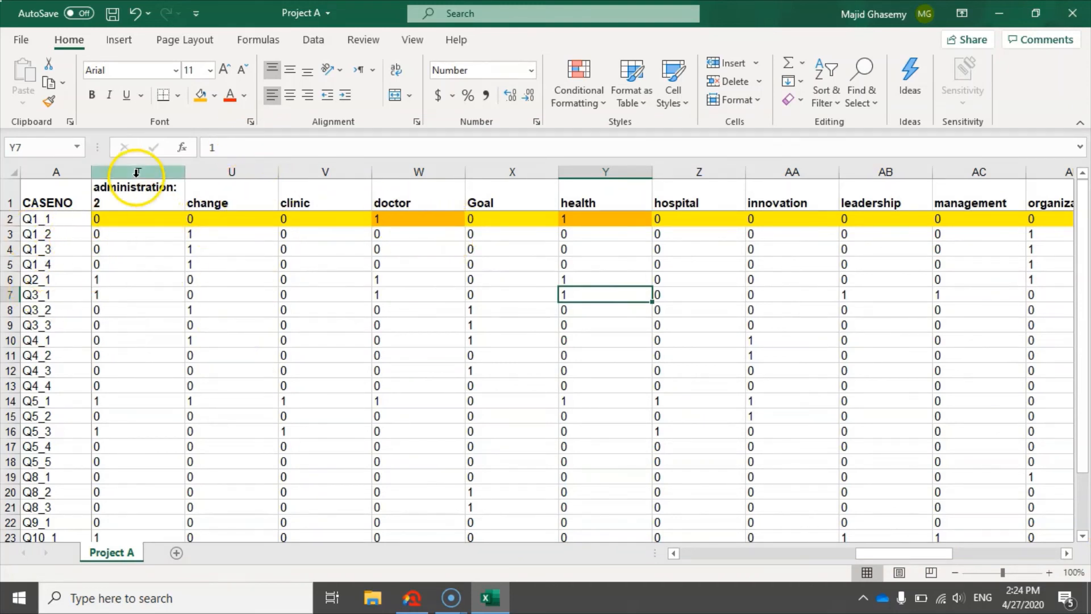
left_click(1075, 555)
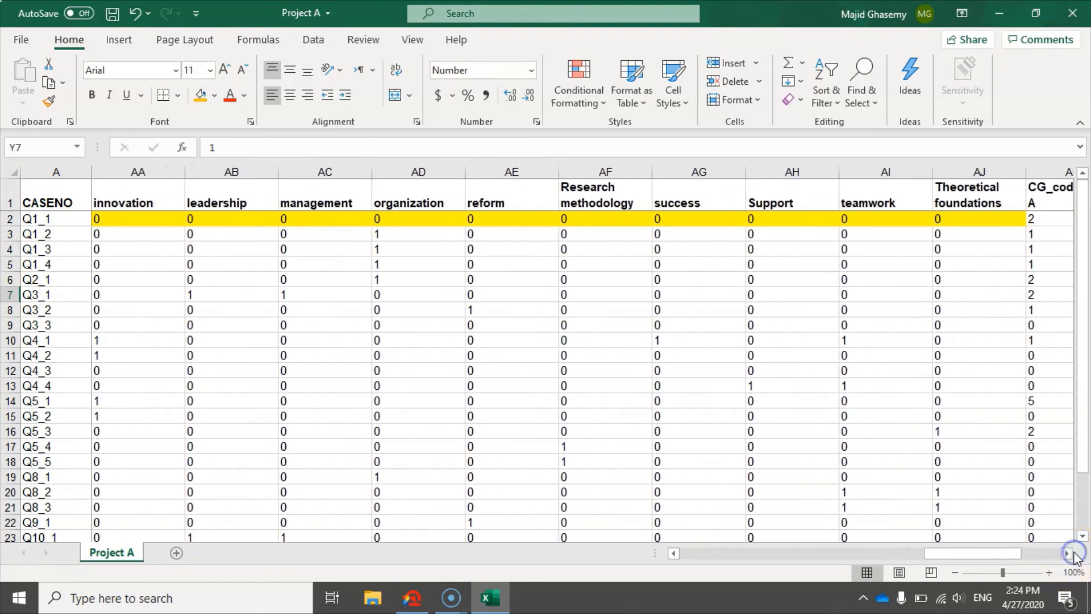
left_click(1073, 553)
left_click(1073, 552)
left_click(1074, 552)
left_click(1074, 552)
left_click(1074, 553)
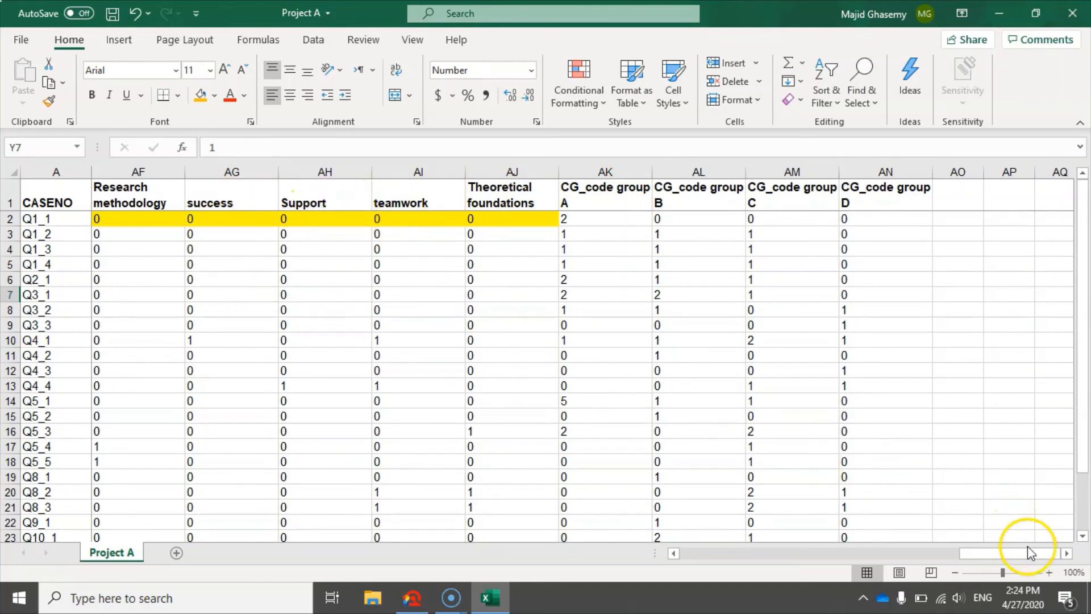
left_click(1066, 552)
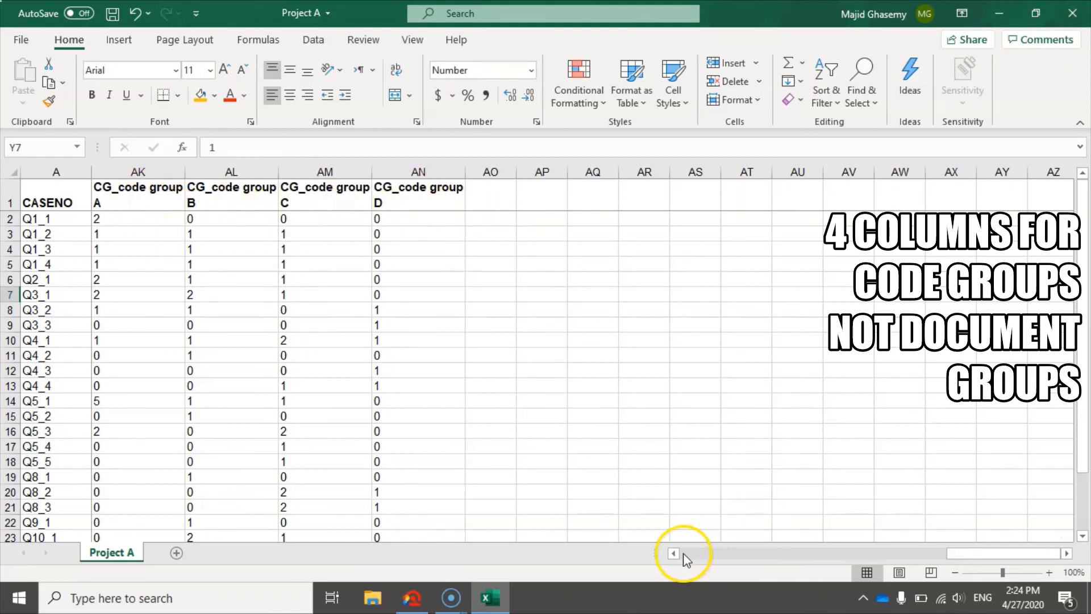
Fill case Q1_1's cell under CG_code group A with orange, and select the CG_code group A to D columns
left_click_drag(955, 560, 927, 557)
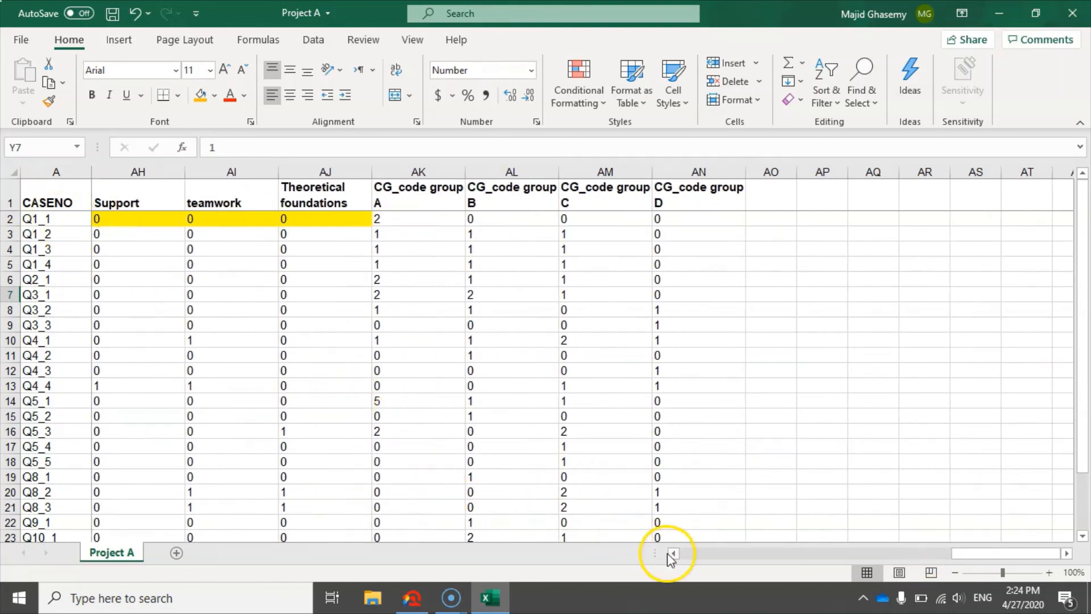
left_click(675, 553)
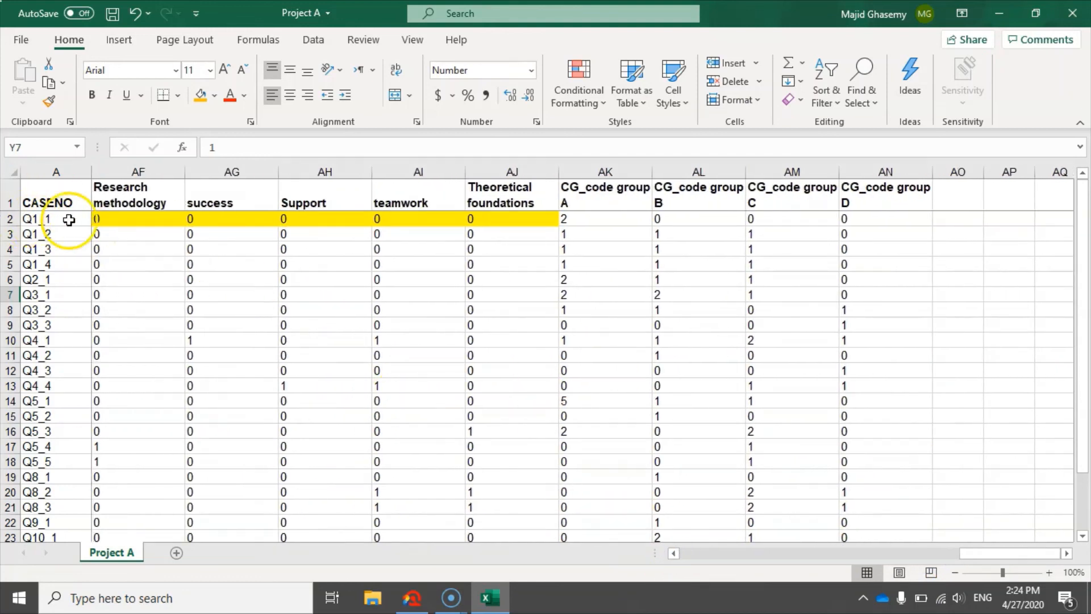
left_click(675, 553)
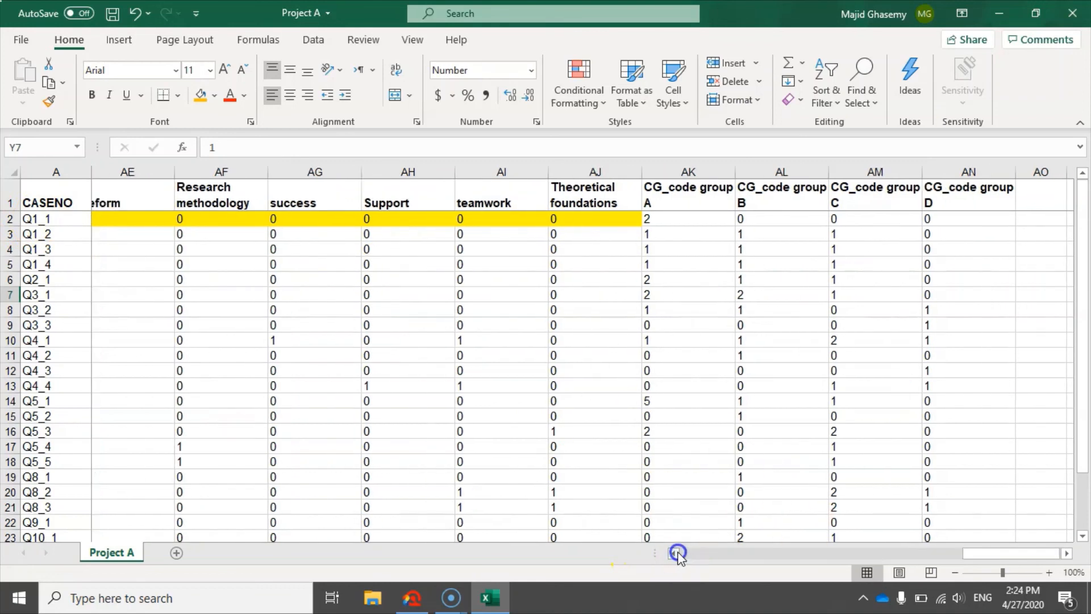
left_click(676, 553)
left_click(675, 553)
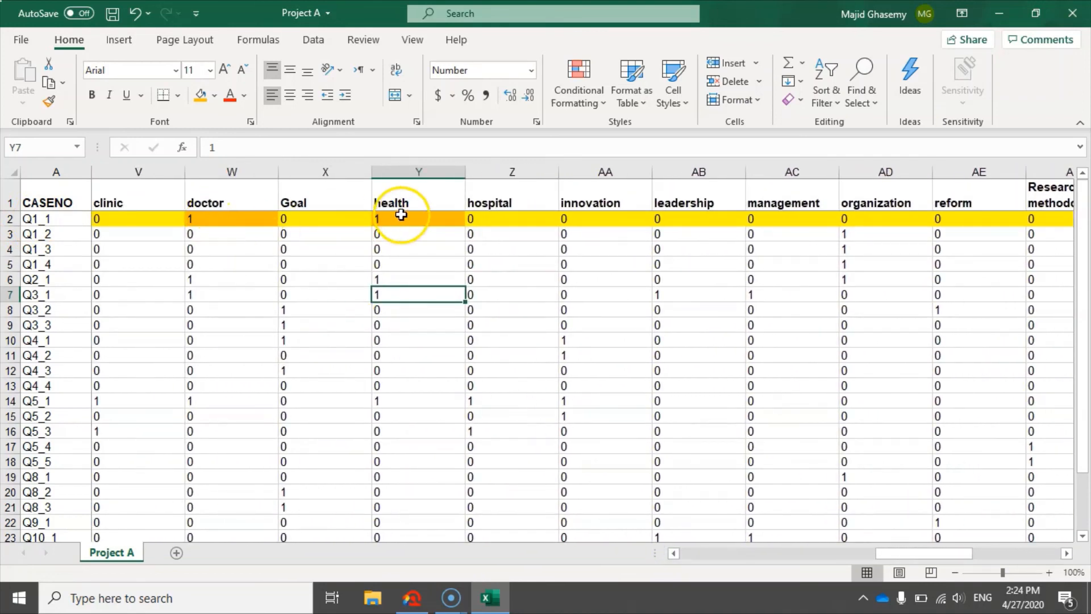
left_click_drag(920, 556, 1024, 546)
left_click(701, 221)
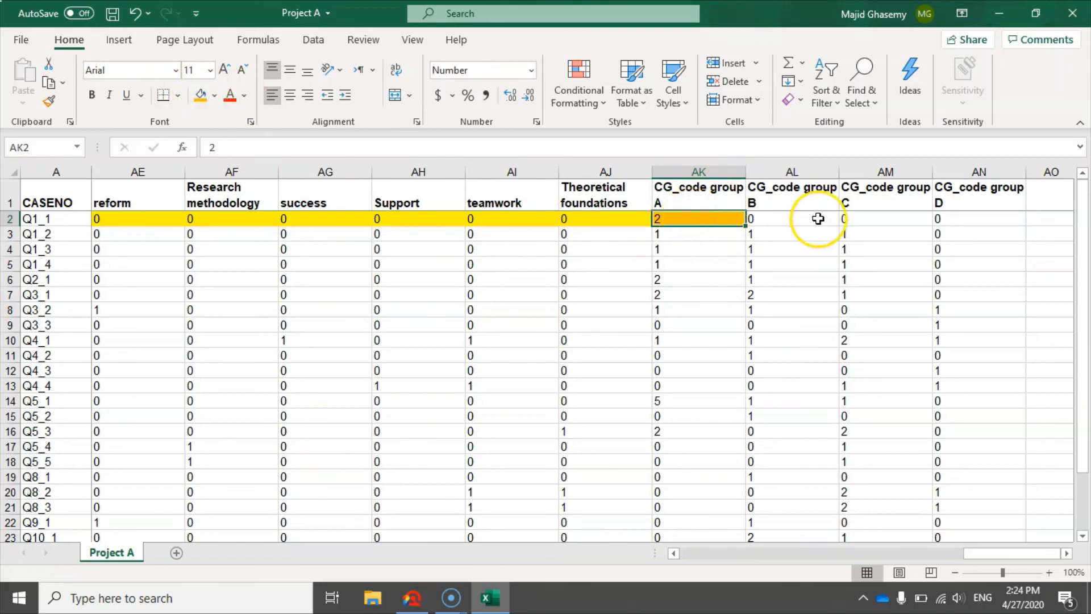
left_click_drag(719, 171, 970, 167)
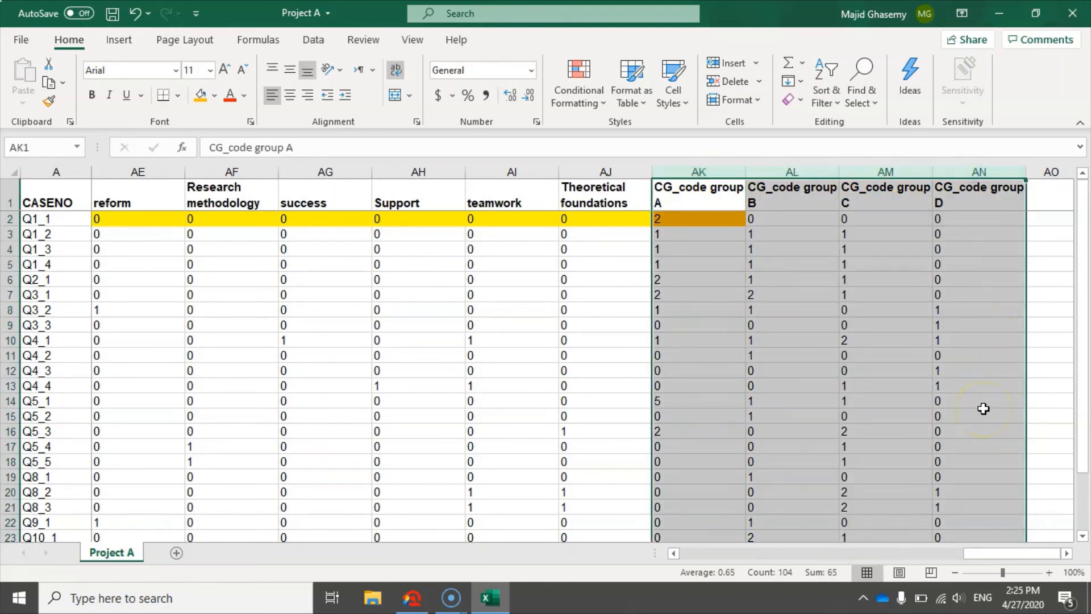